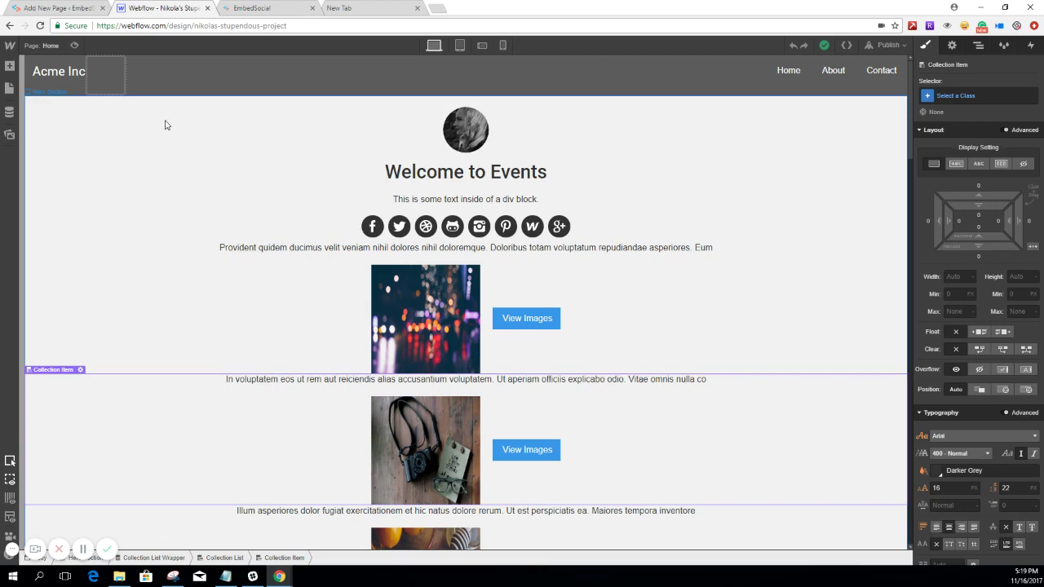
# - In the Events collection settings, add a Plain Text field 'EmbedAlbum ID' and save the collection
pyautogui.click(9, 114)
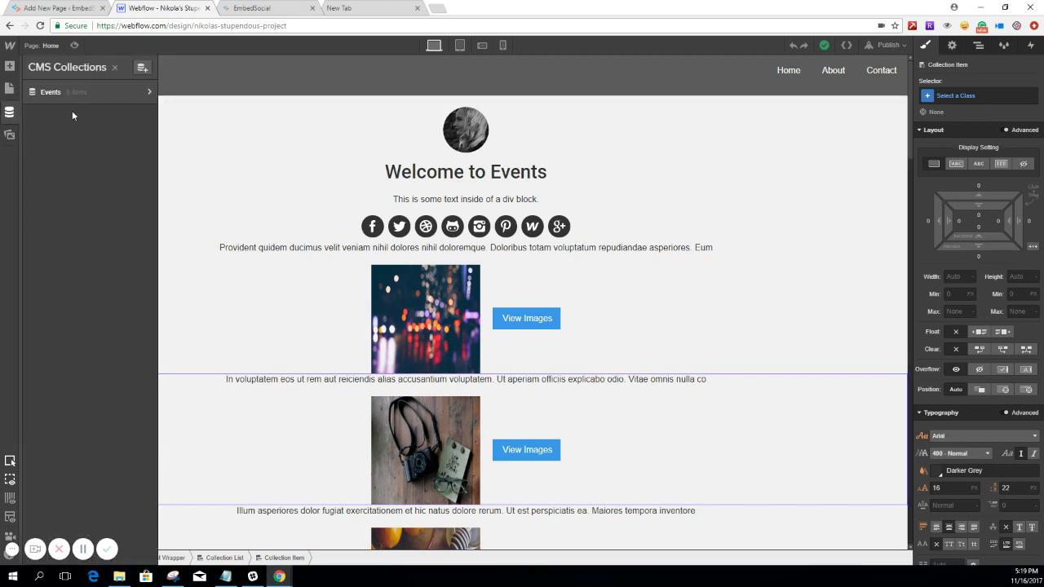
pyautogui.click(146, 92)
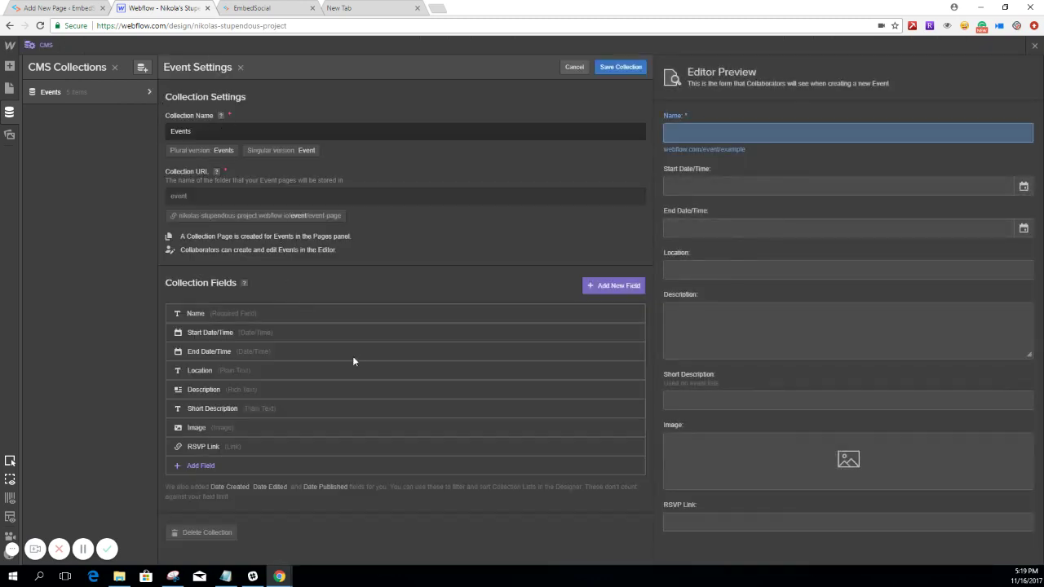
pyautogui.click(612, 288)
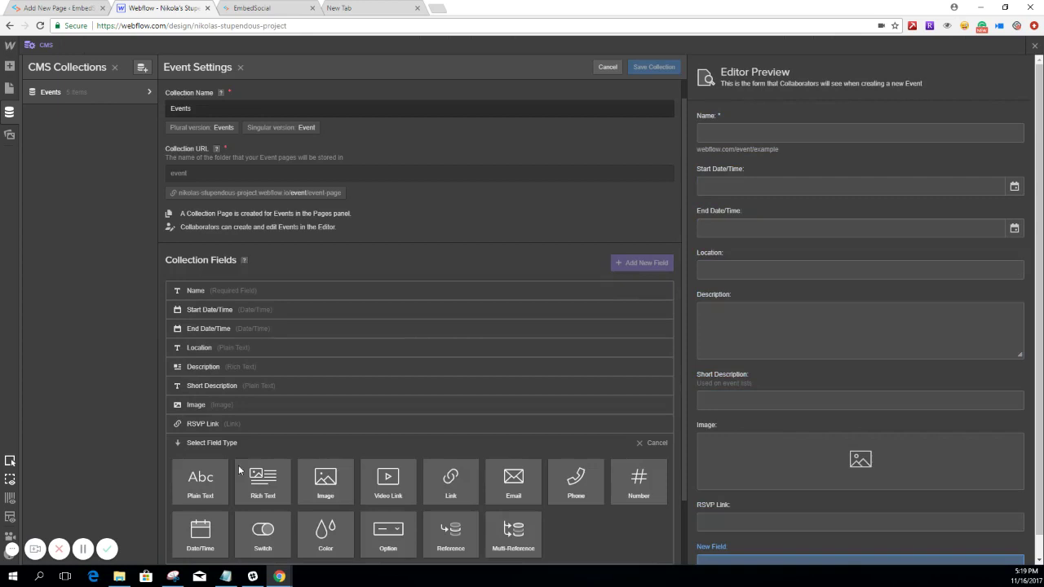
pyautogui.click(194, 476)
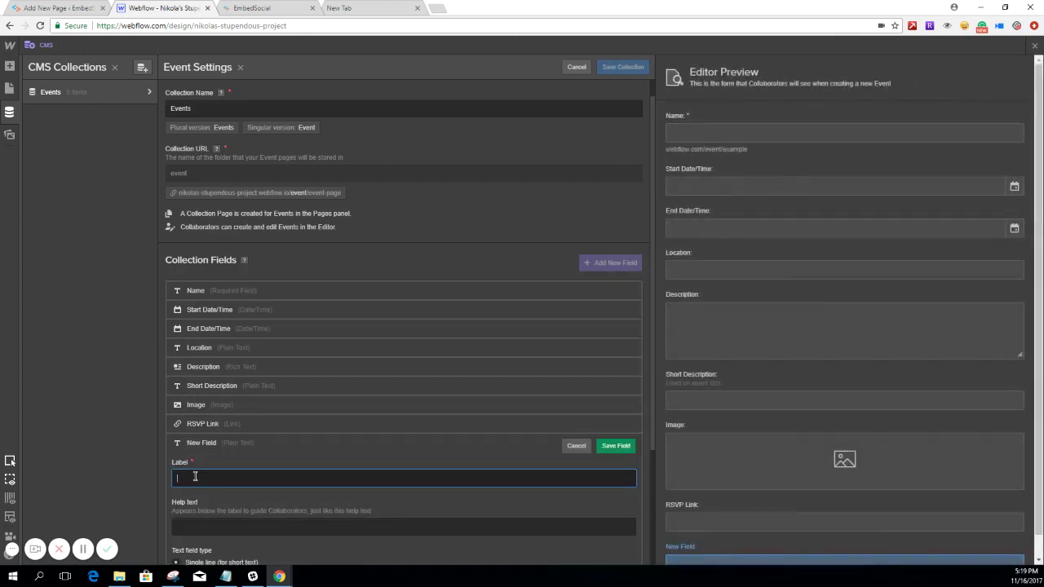
pyautogui.write('EmbedAlbum ID')
pyautogui.click(618, 445)
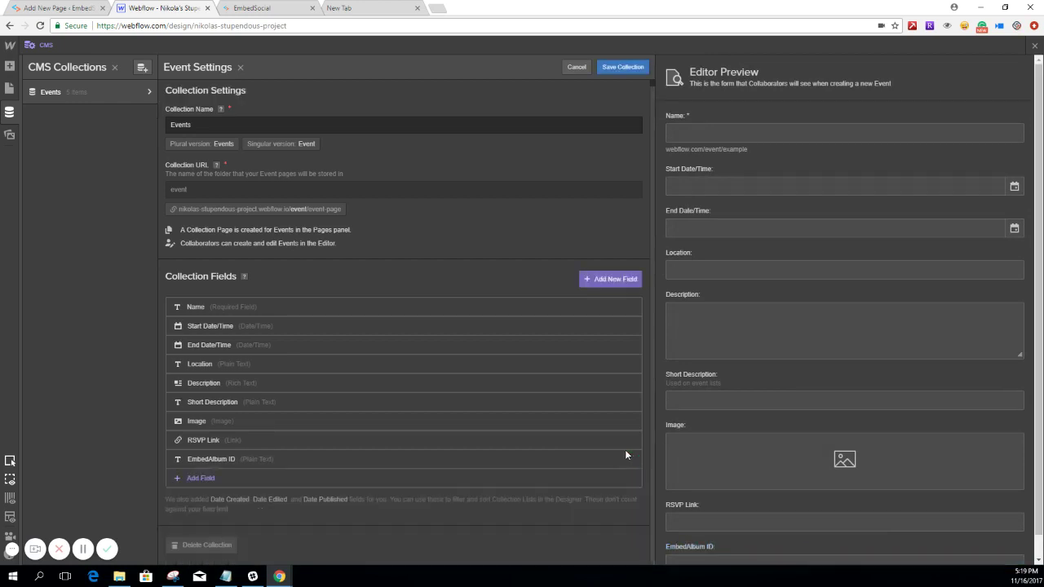
pyautogui.click(622, 67)
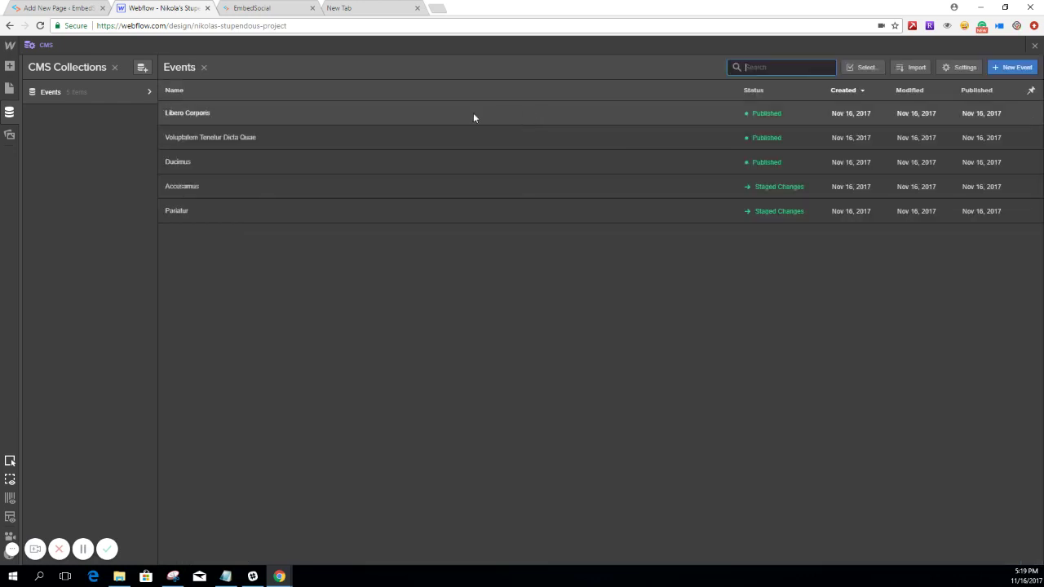
# - Open the Accusamus event and put the cursor in its EmbedAlbum ID field
pyautogui.click(186, 189)
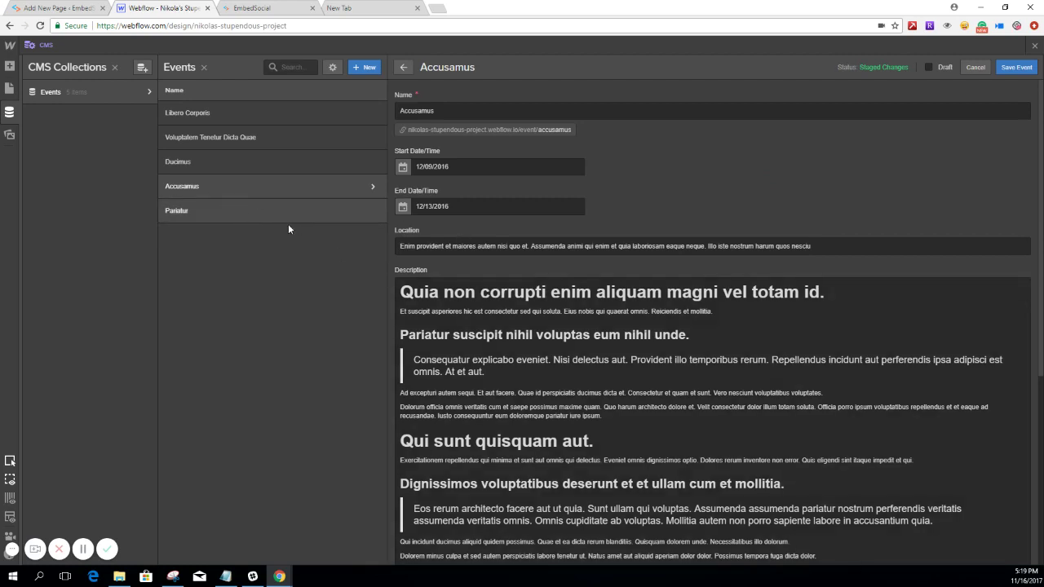
pyautogui.scroll(-4, 553, 340)
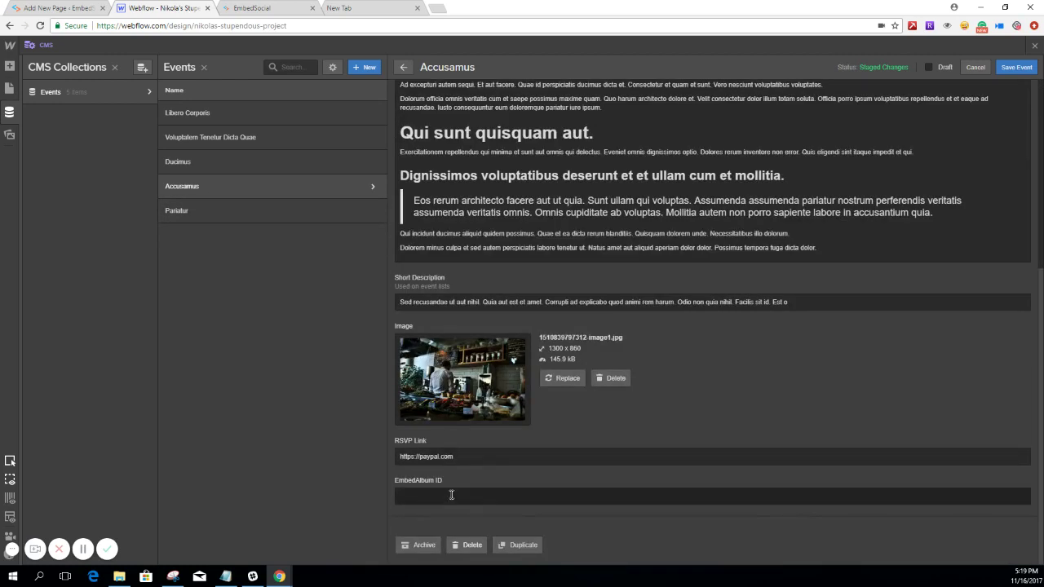
pyautogui.click(451, 496)
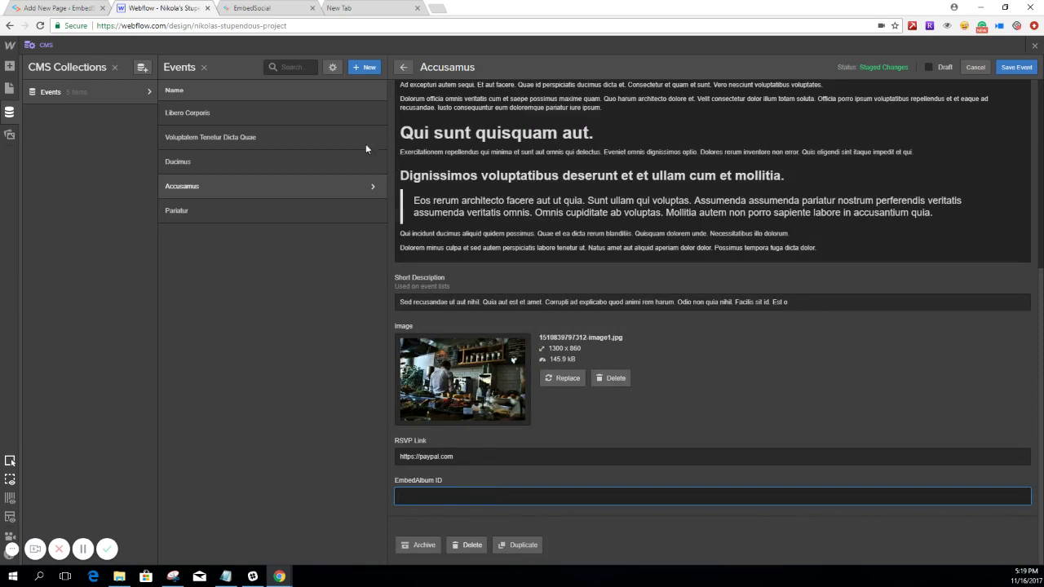
pyautogui.click(257, 9)
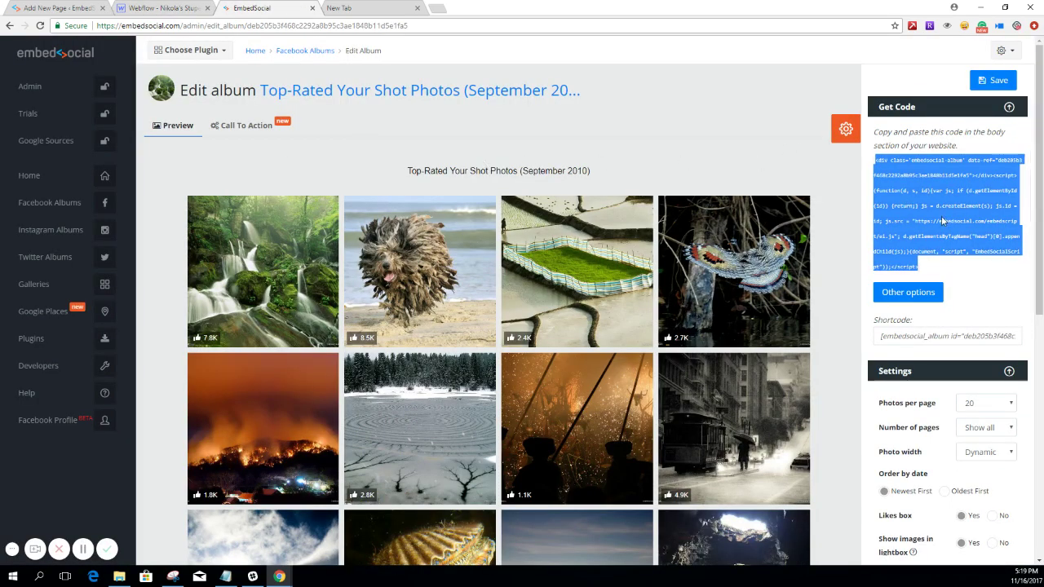
# - Select and copy the September 2010 album's shortcode
pyautogui.click(954, 336)
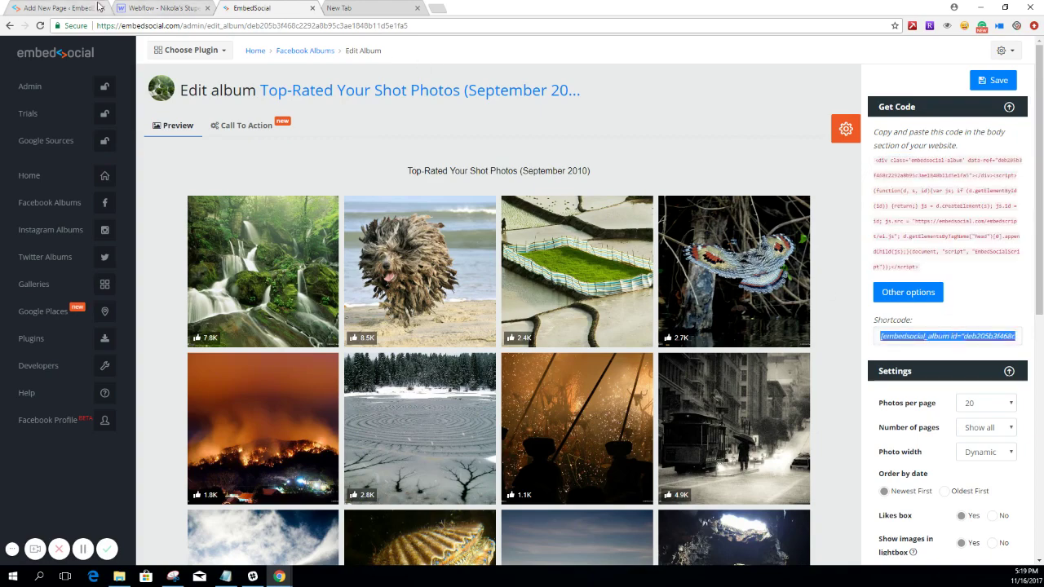
# - Paste the shortcode into Accusamus's EmbedAlbum ID, trim it to just the album ID, and save the event
pyautogui.click(159, 8)
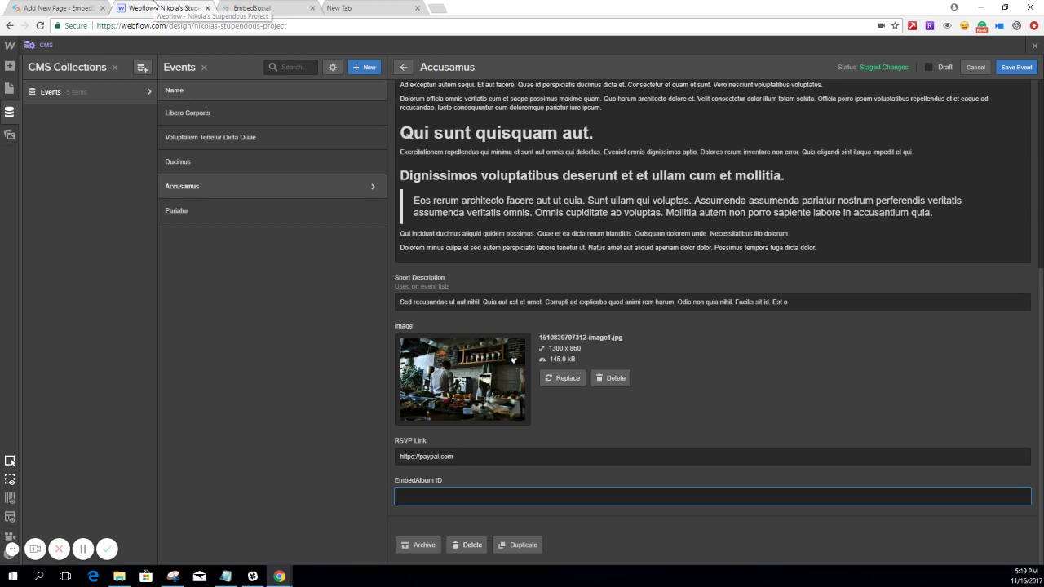
pyautogui.write('[embedsocial_album id="deb285b3f468c2292a8b95c3ae1848b11d5e1fa5"]')
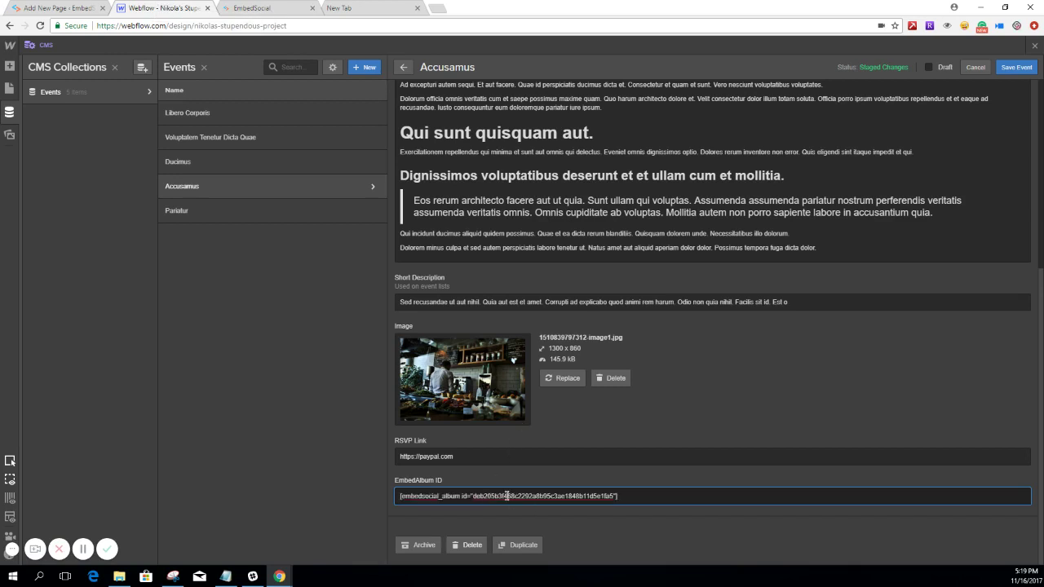
pyautogui.tripleClick(507, 496)
pyautogui.click(508, 496)
pyautogui.doubleClick(509, 496)
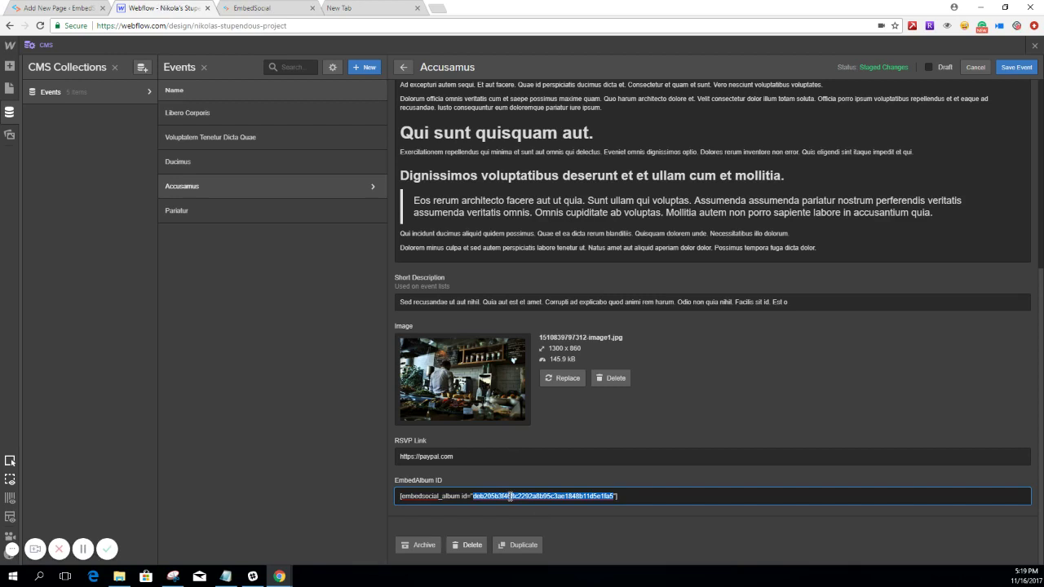
pyautogui.press('BackSpace')
pyautogui.moveTo(552, 494); pyautogui.dragTo(307, 489)
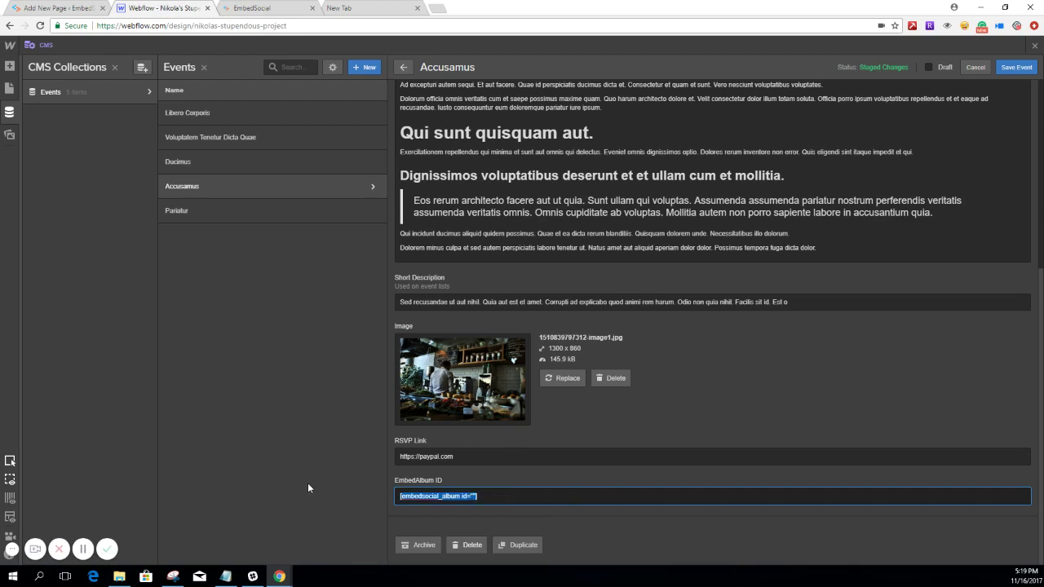
pyautogui.write('deb205b3f468c2292a8b95c3ae1848b11d5e1fa5')
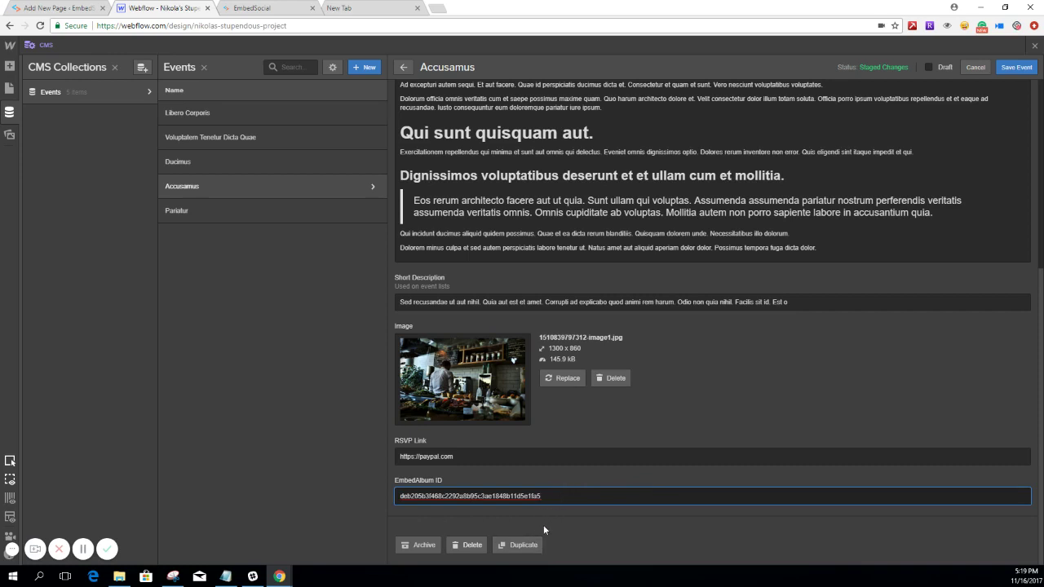
pyautogui.click(1019, 71)
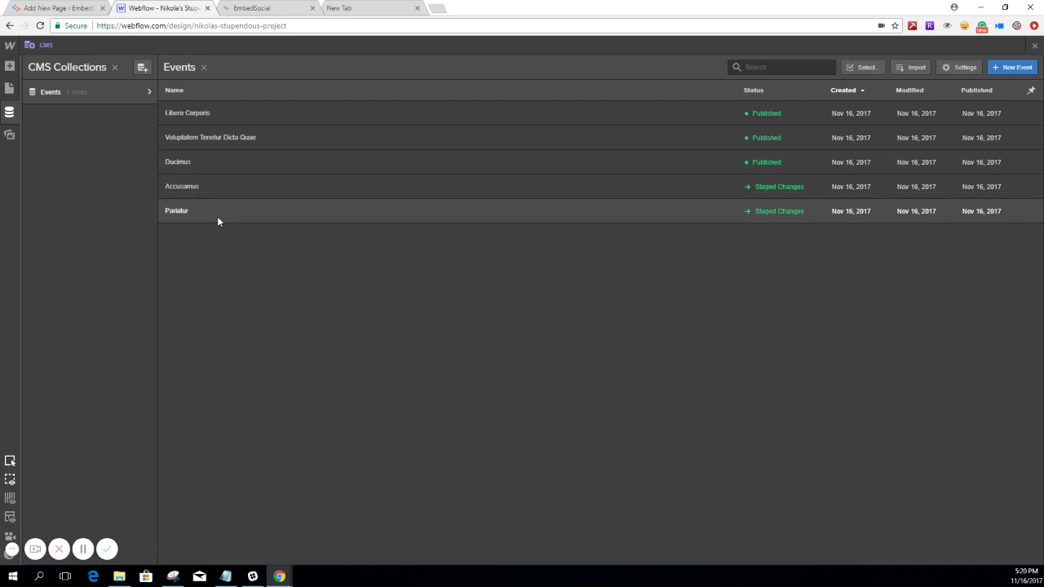
pyautogui.click(217, 214)
# - From Facebook Albums, open Top-Rated Your Shot Photos (April 2011) and copy its shortcode
pyautogui.scroll(-5, 495, 378)
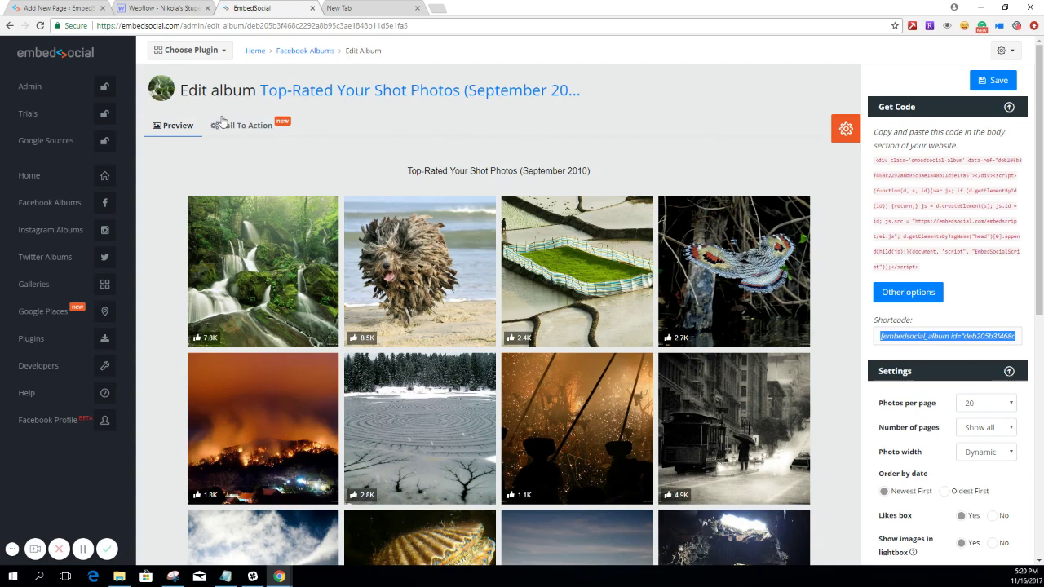
pyautogui.click(61, 205)
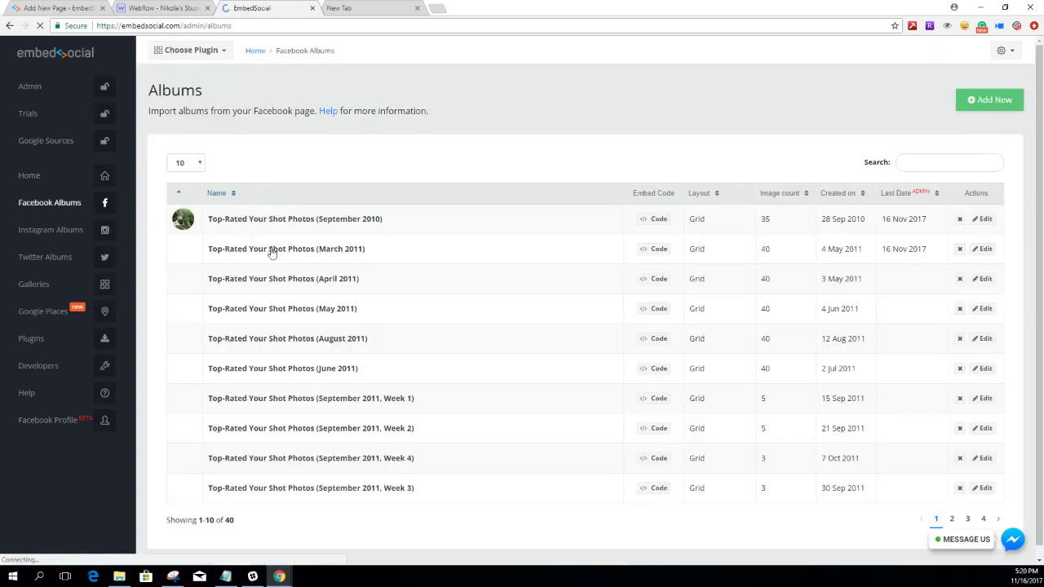
pyautogui.click(267, 280)
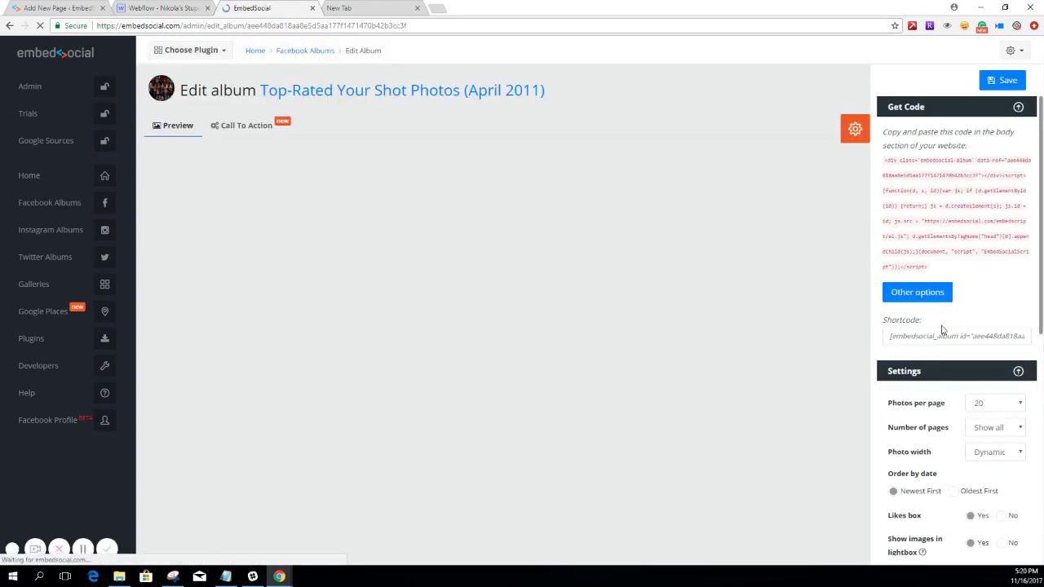
pyautogui.click(961, 336)
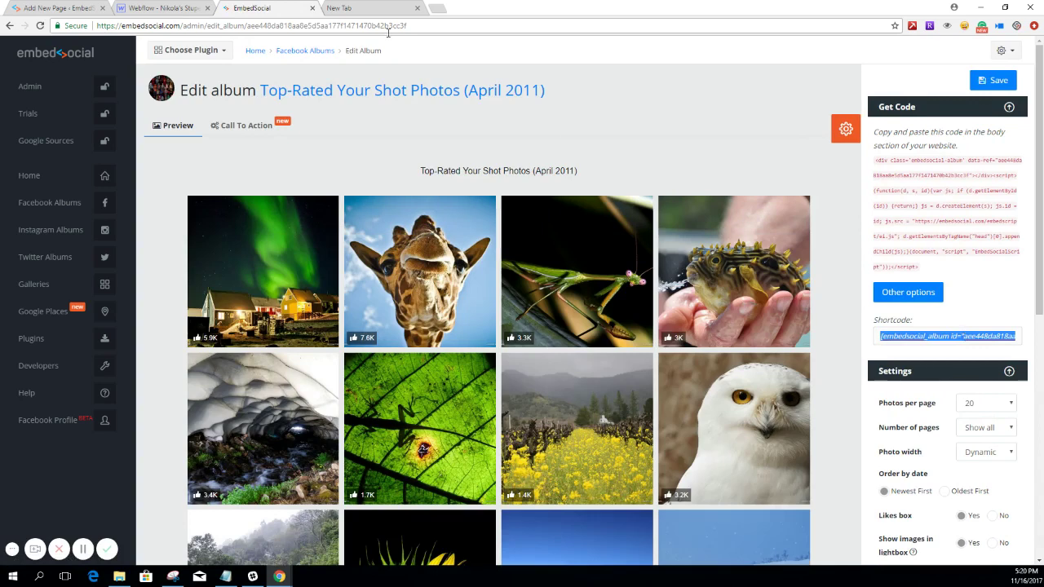
# - Paste the April 2011 shortcode into Pariatur's EmbedAlbum ID, keep only the album ID, and save
pyautogui.click(167, 7)
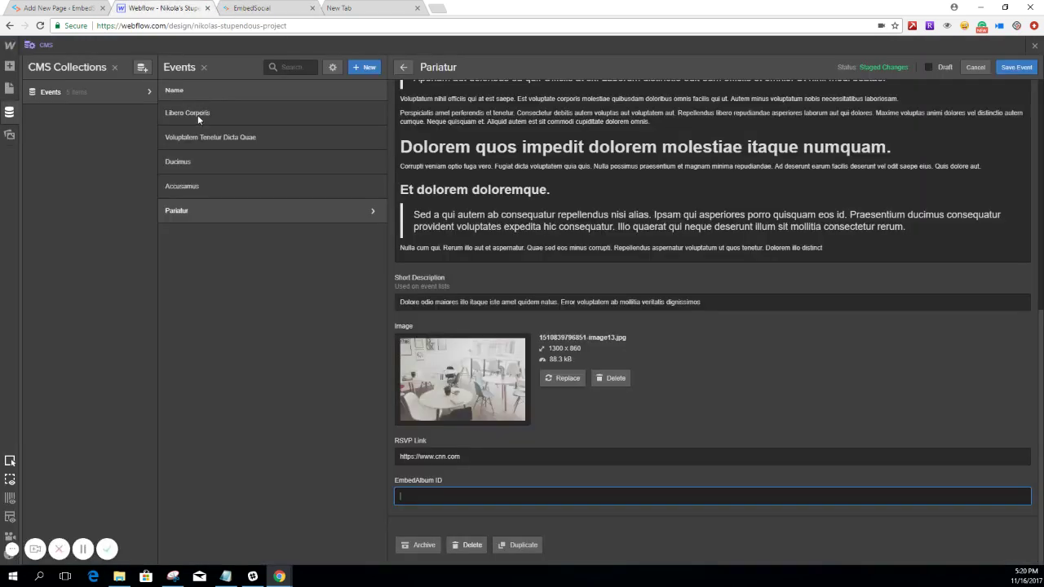
pyautogui.write('[embedsocial_album id="aee448da818a38e5d5aa177f1471470b42b3cc3f"]')
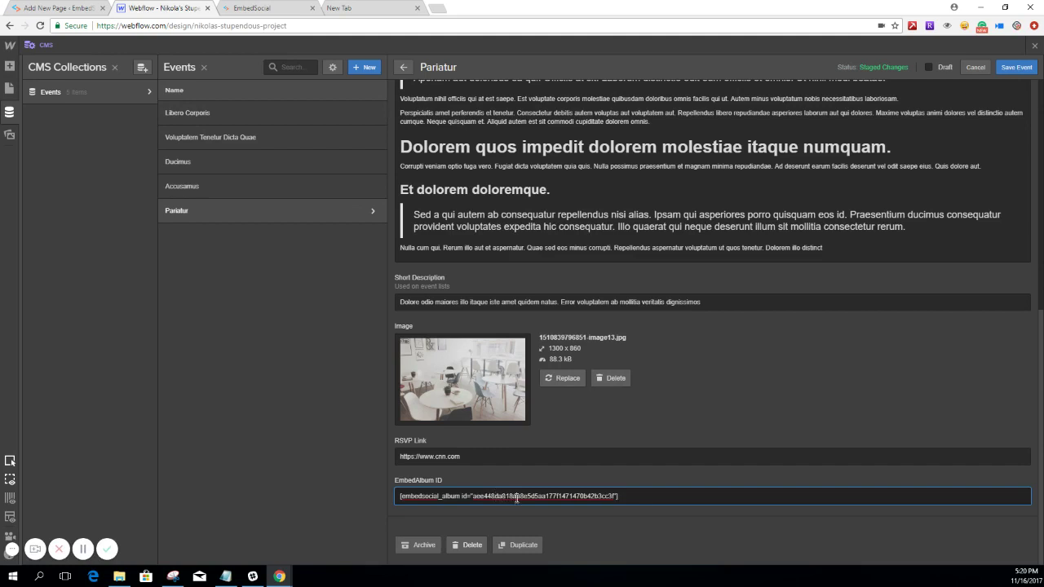
pyautogui.doubleClick(515, 497)
pyautogui.press('BackSpace')
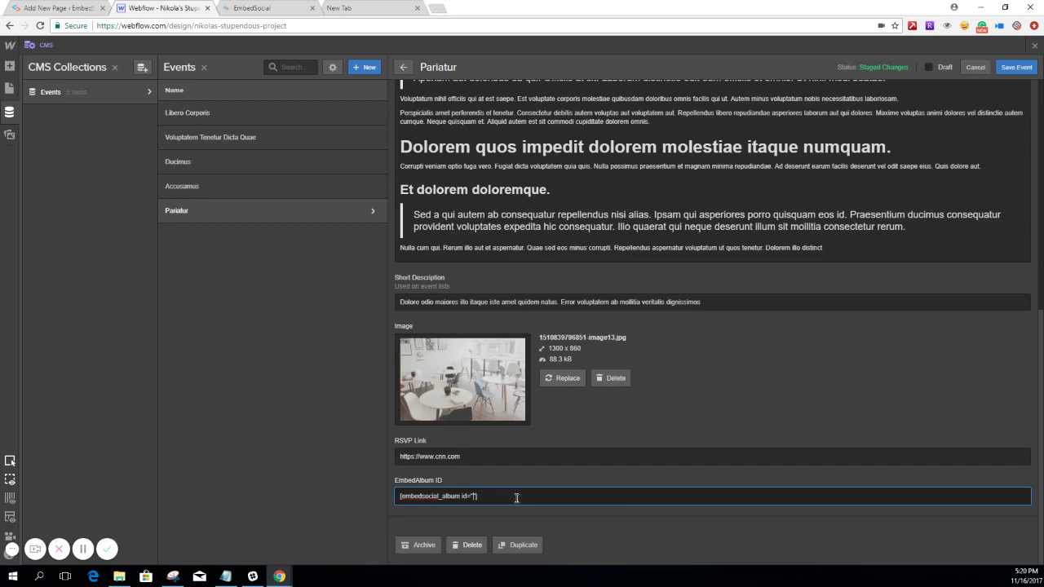
pyautogui.moveTo(517, 497); pyautogui.dragTo(373, 486)
pyautogui.hotkey('ctrl', 'v')
pyautogui.click(1016, 67)
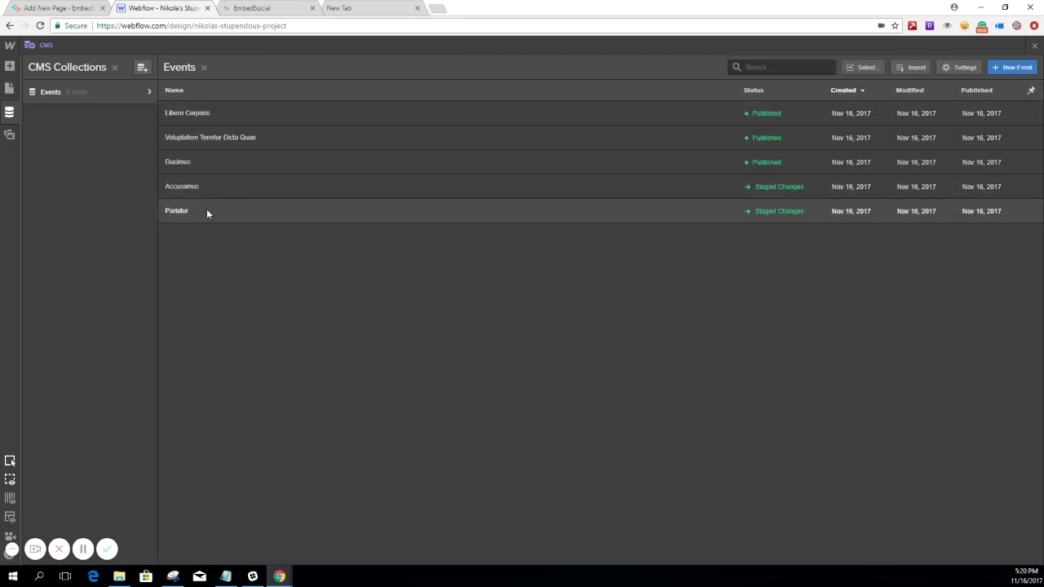
# - Leave the CMS collections and open the Events Template page
pyautogui.click(10, 117)
pyautogui.scroll(-1, 203, 222)
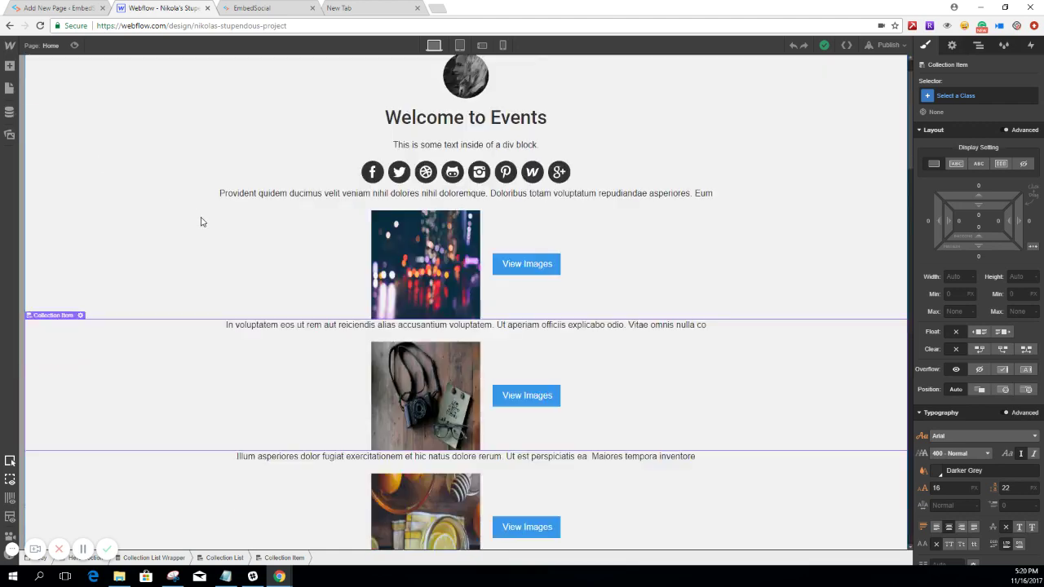
pyautogui.scroll(-3, 192, 200)
pyautogui.scroll(4, 180, 179)
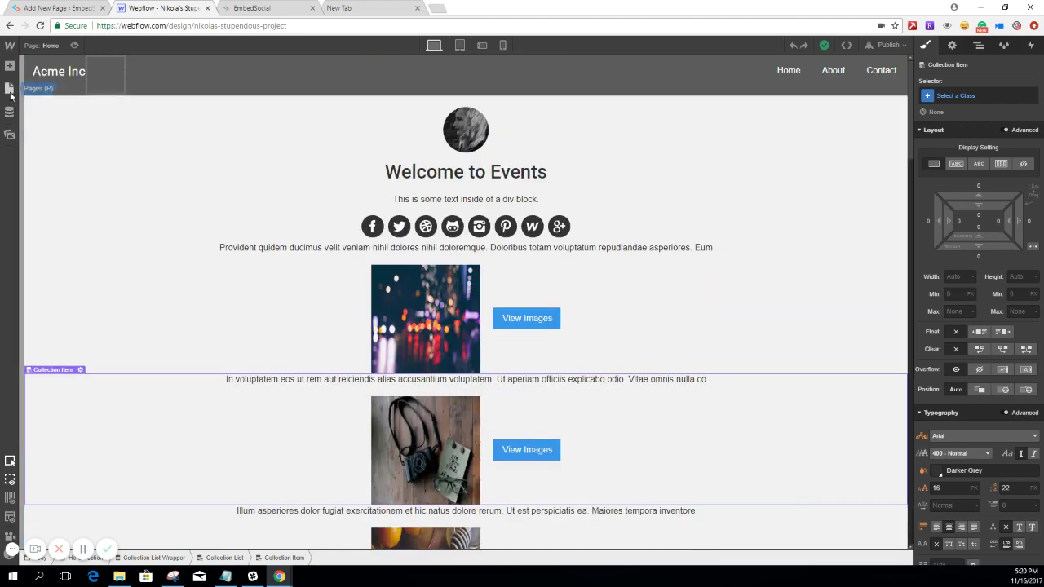
pyautogui.click(10, 88)
pyautogui.click(57, 243)
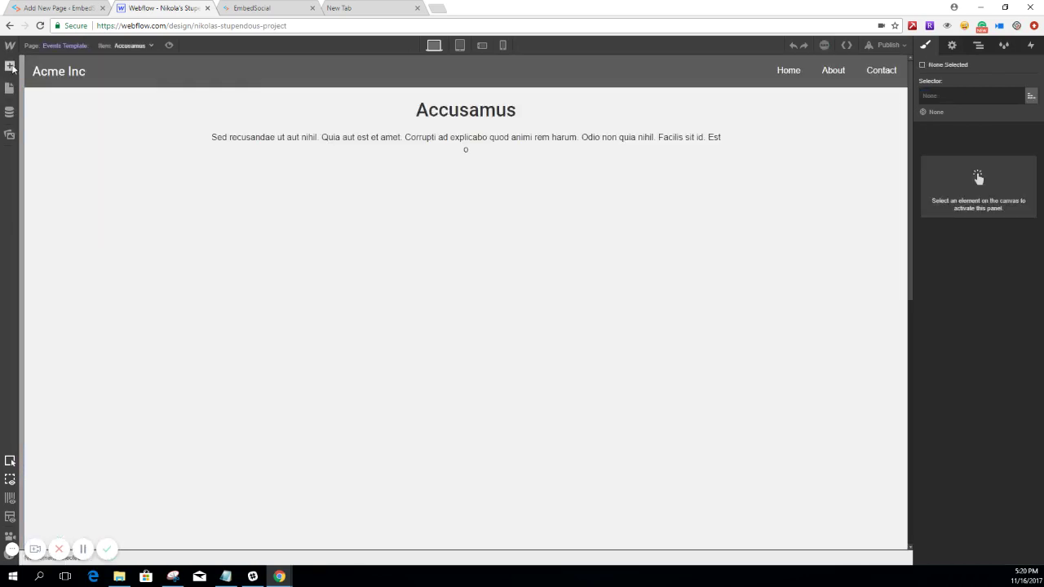
# - Place an HTML Embed below the event description and copy EmbedSocial's album embed code
pyautogui.click(10, 66)
pyautogui.scroll(-5, 98, 382)
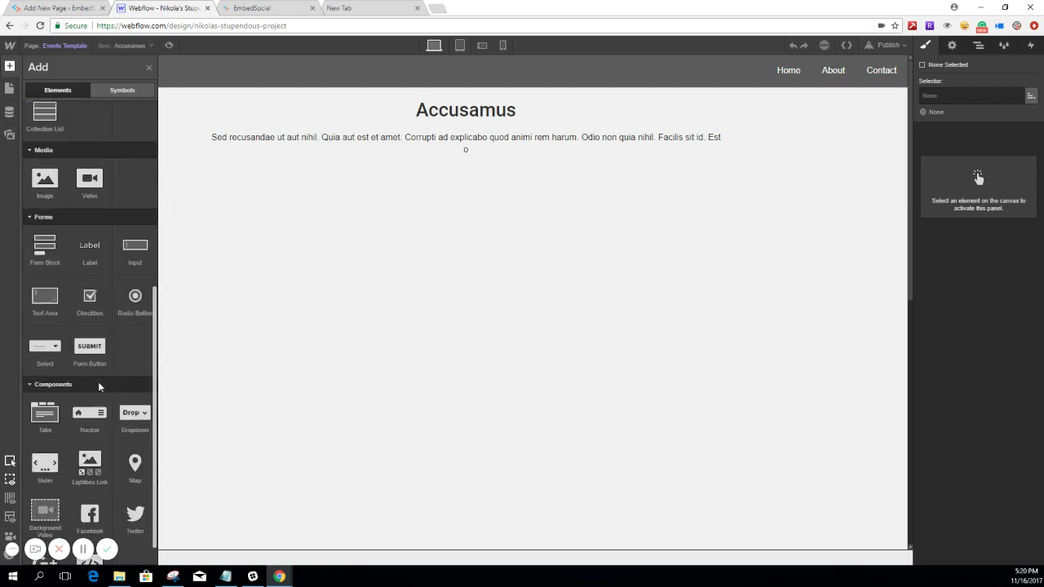
pyautogui.moveTo(91, 532); pyautogui.dragTo(406, 270)
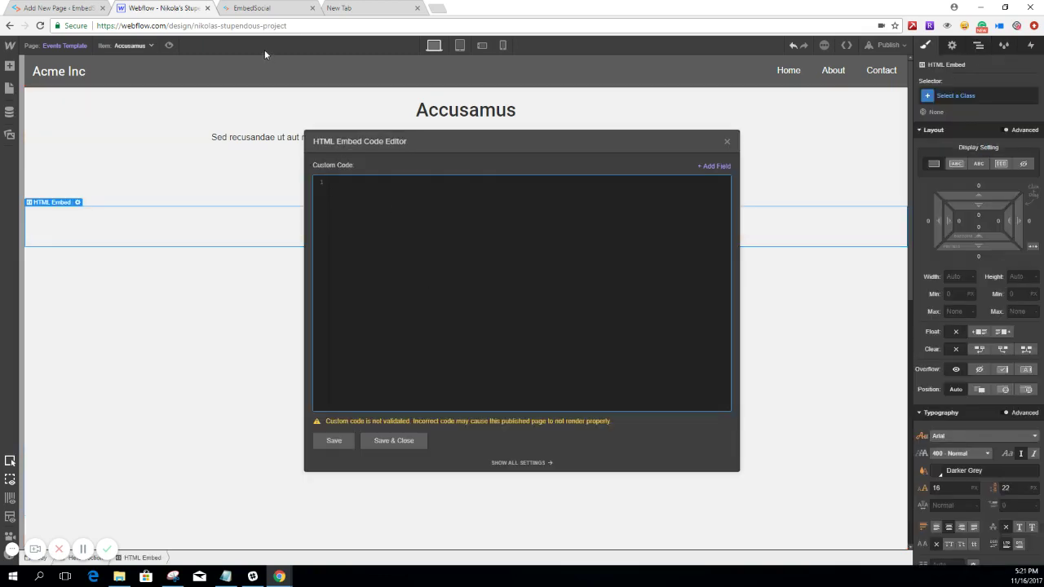
pyautogui.click(253, 8)
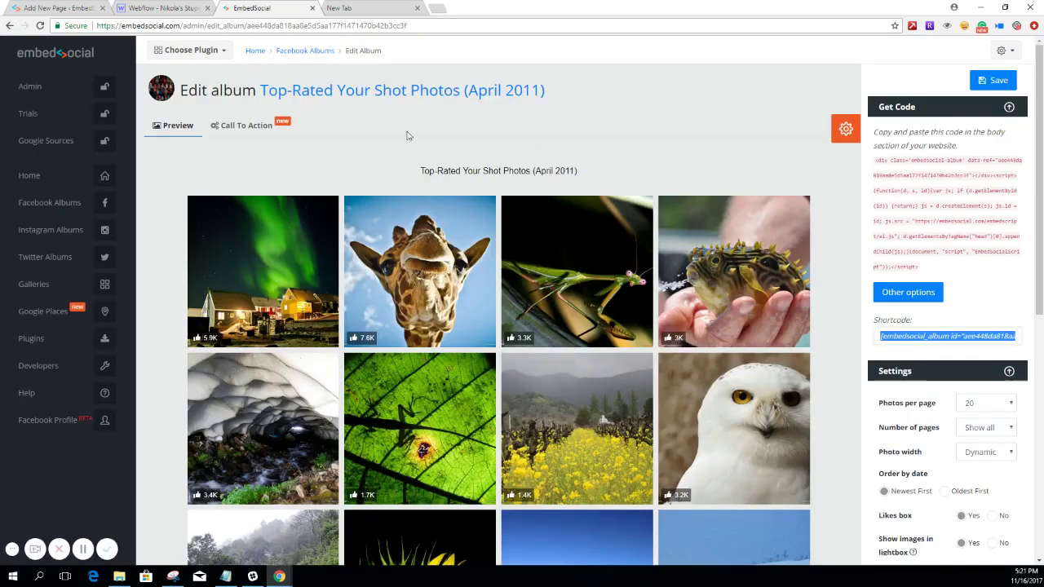
pyautogui.click(921, 182)
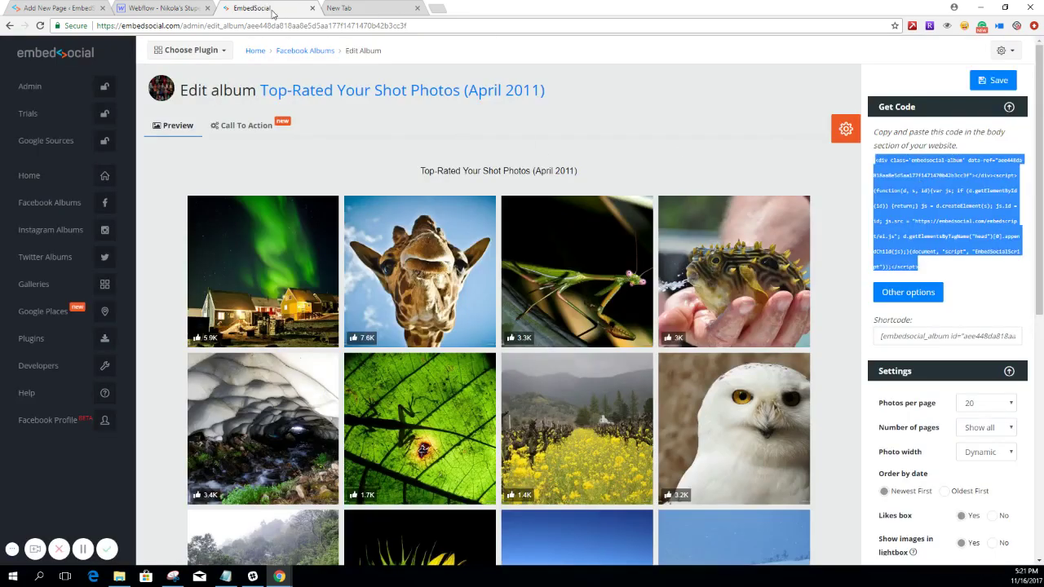
# - Paste the EmbedSocial code into the HTML Embed, bind its data-ref value to the EmbedAlbum ID field, and save
pyautogui.click(167, 8)
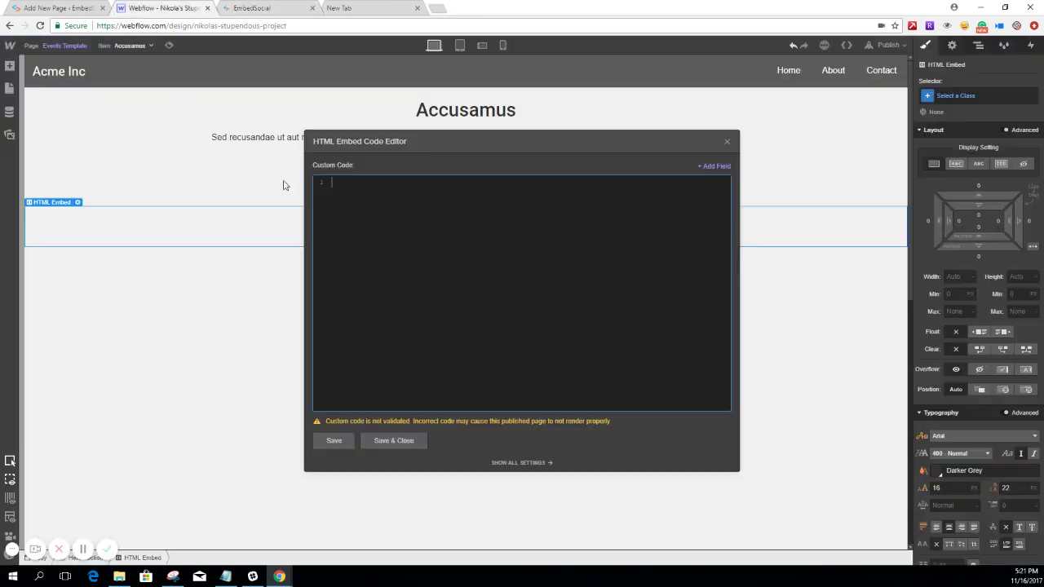
pyautogui.hotkey('ctrl', 'v')
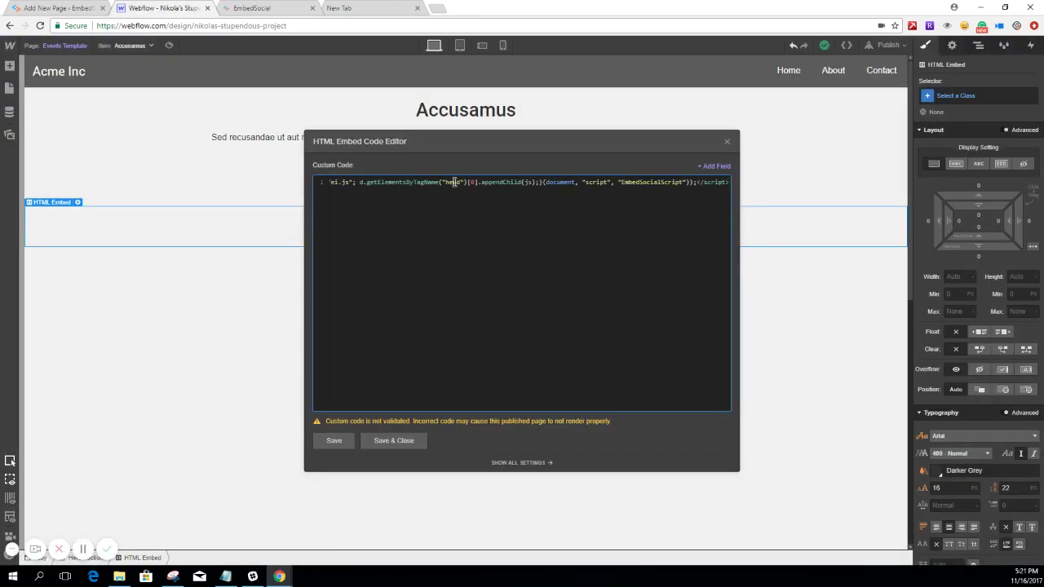
pyautogui.moveTo(455, 182); pyautogui.dragTo(156, 187)
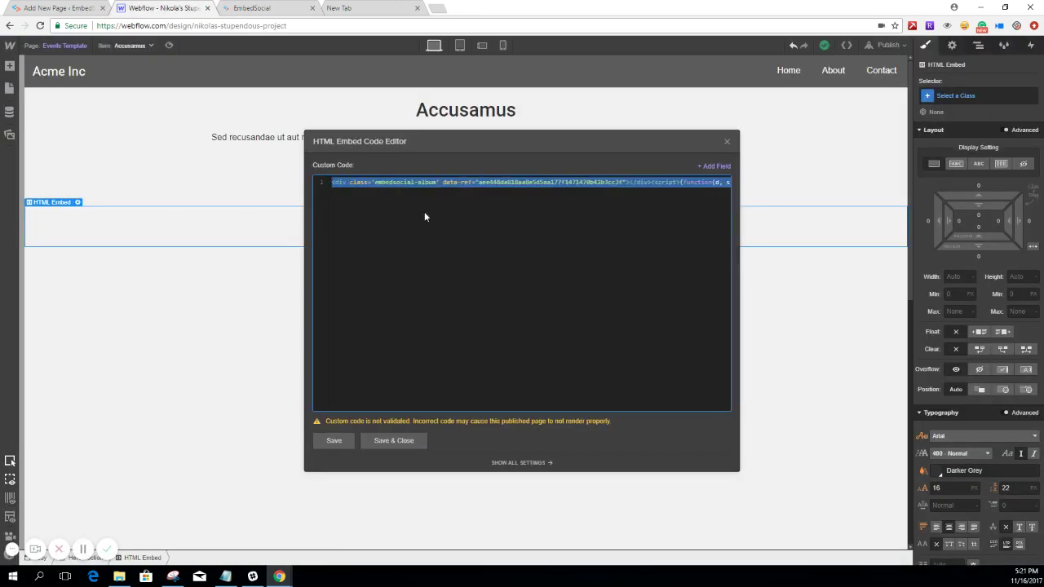
pyautogui.click(504, 189)
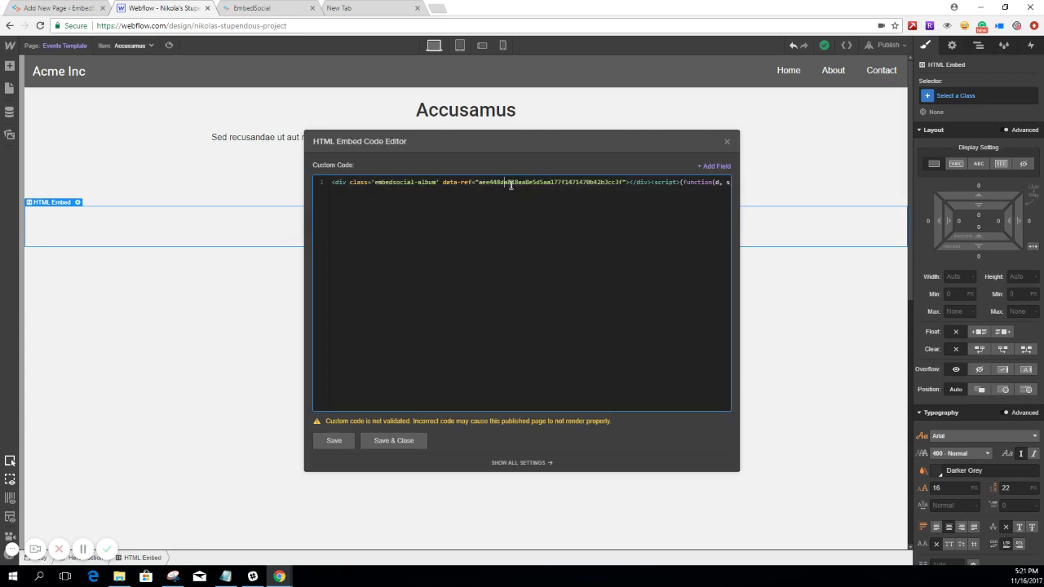
pyautogui.doubleClick(510, 183)
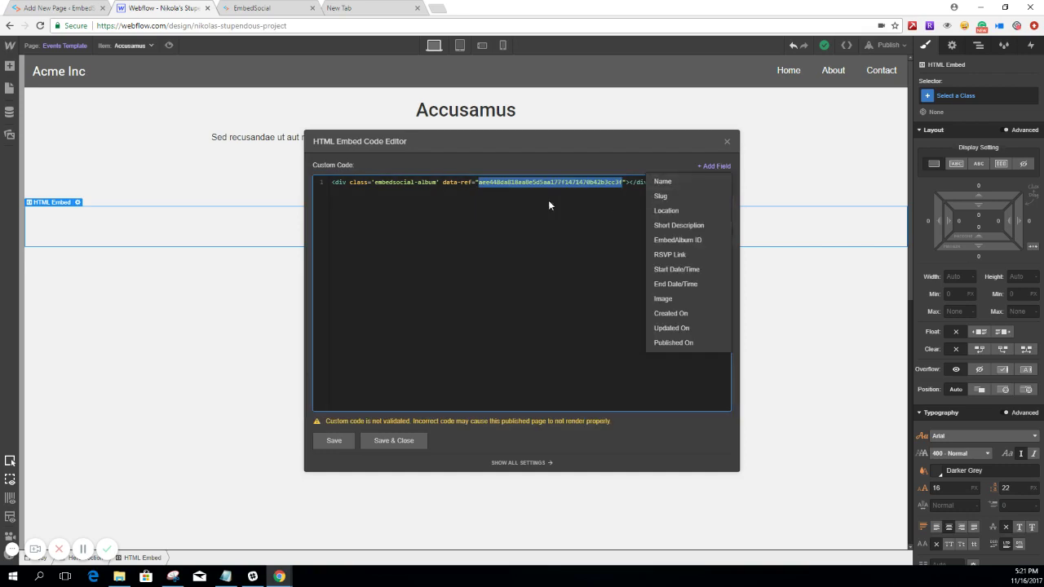
pyautogui.click(694, 189)
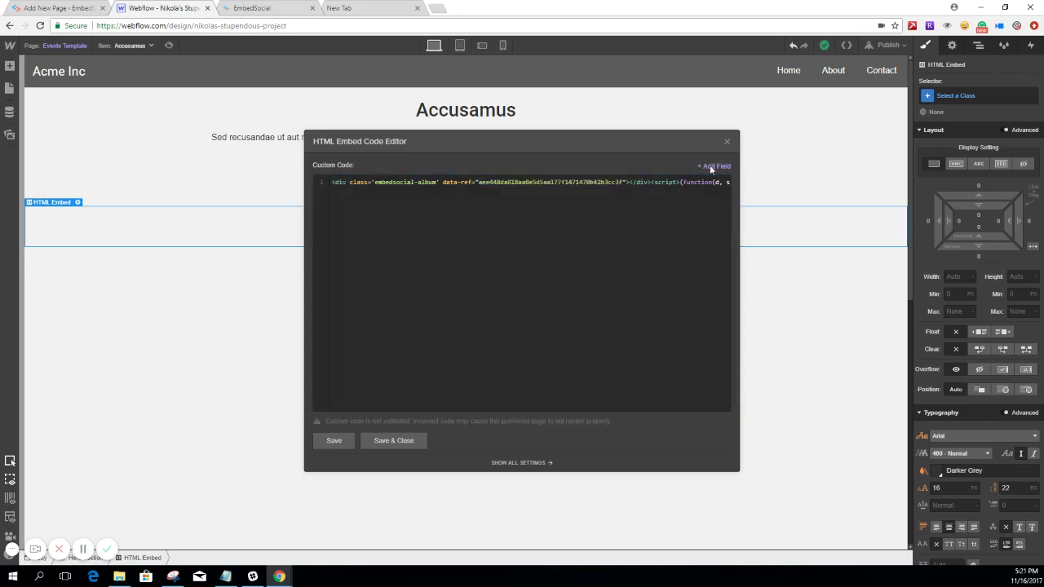
pyautogui.moveTo(710, 167)
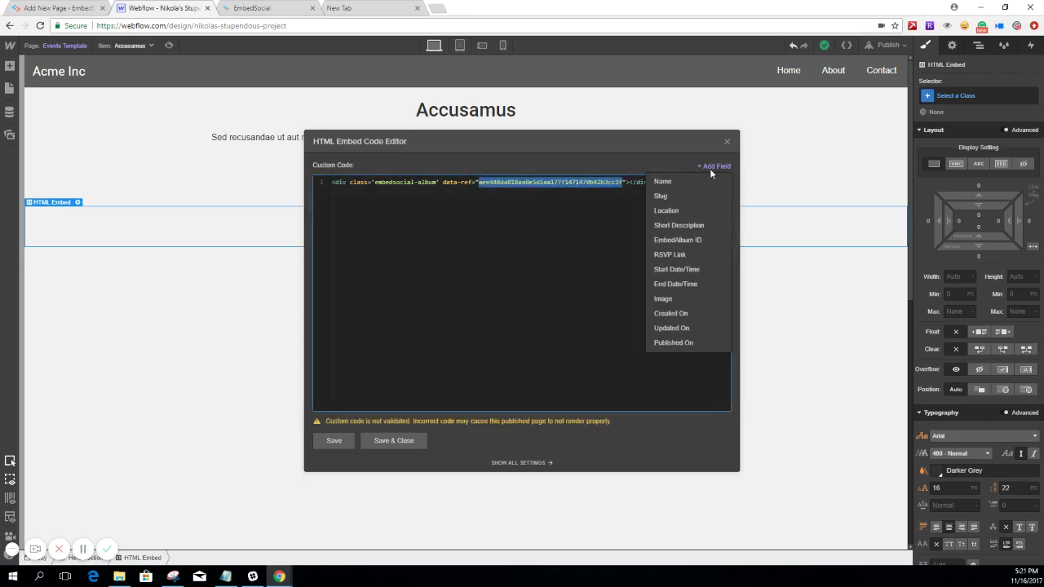
pyautogui.click(688, 241)
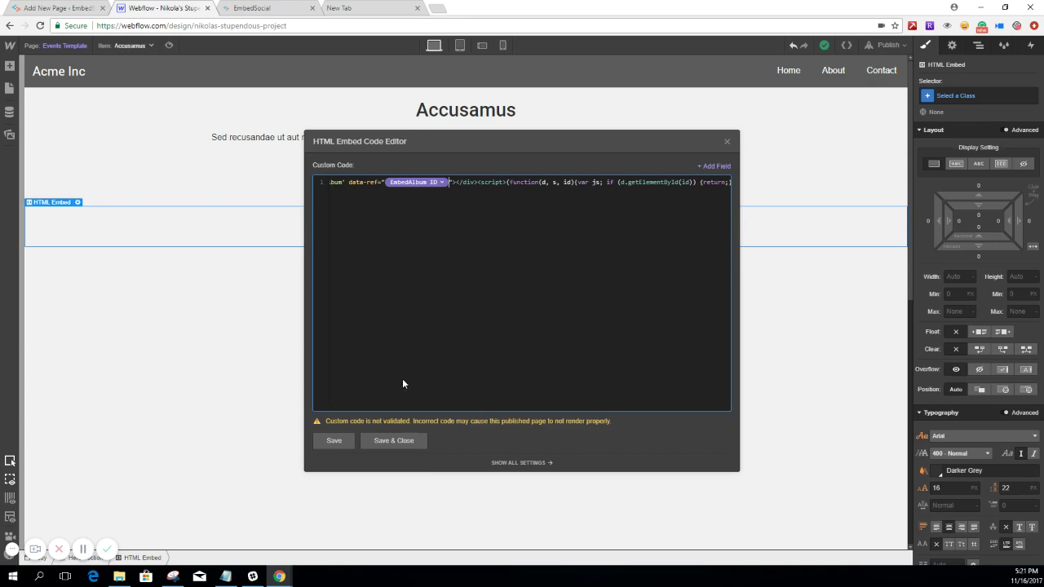
pyautogui.click(394, 441)
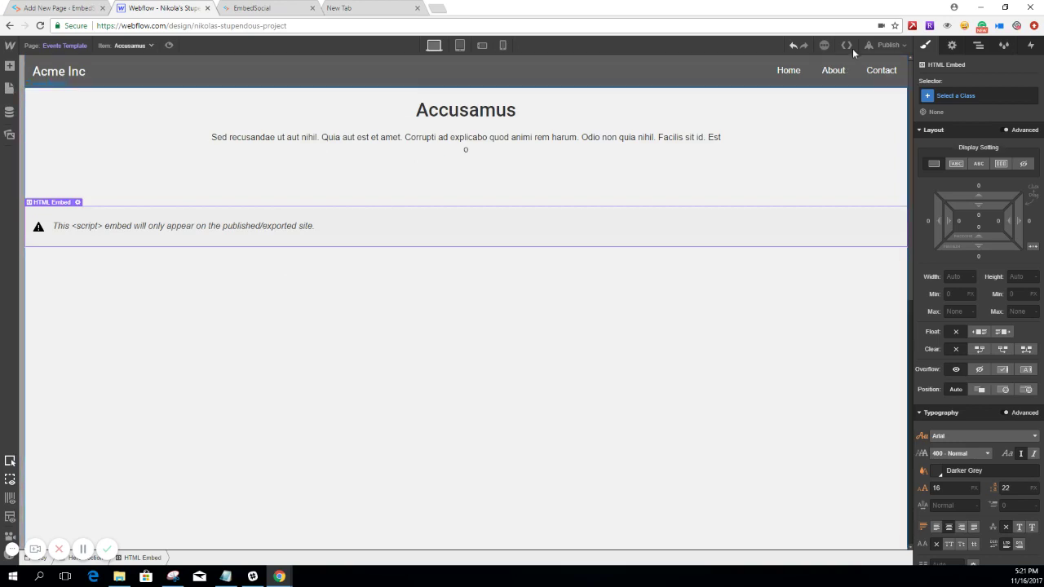
# - Publish the site to its webflow.io domain
pyautogui.click(888, 45)
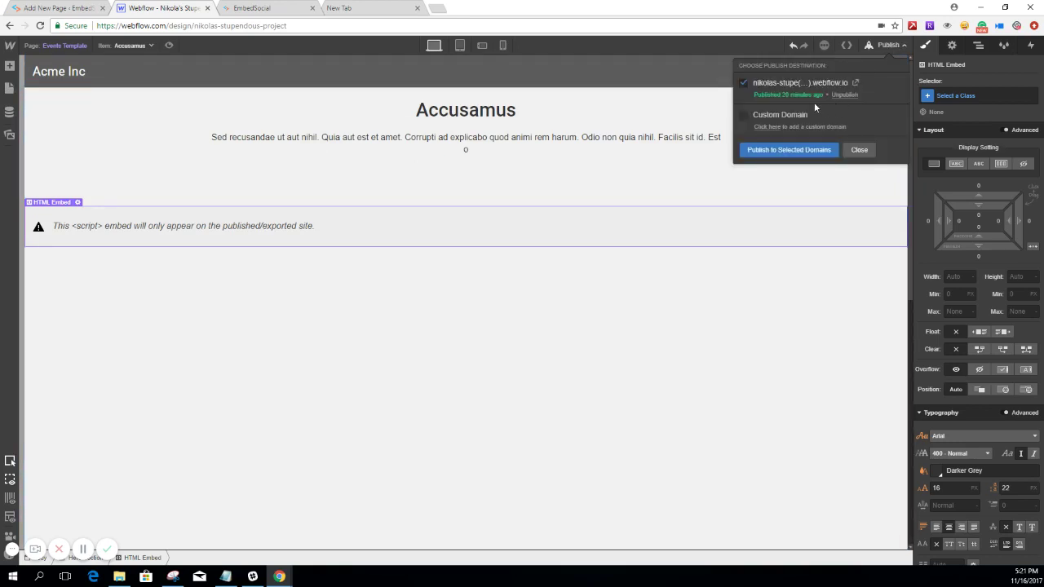
pyautogui.click(780, 150)
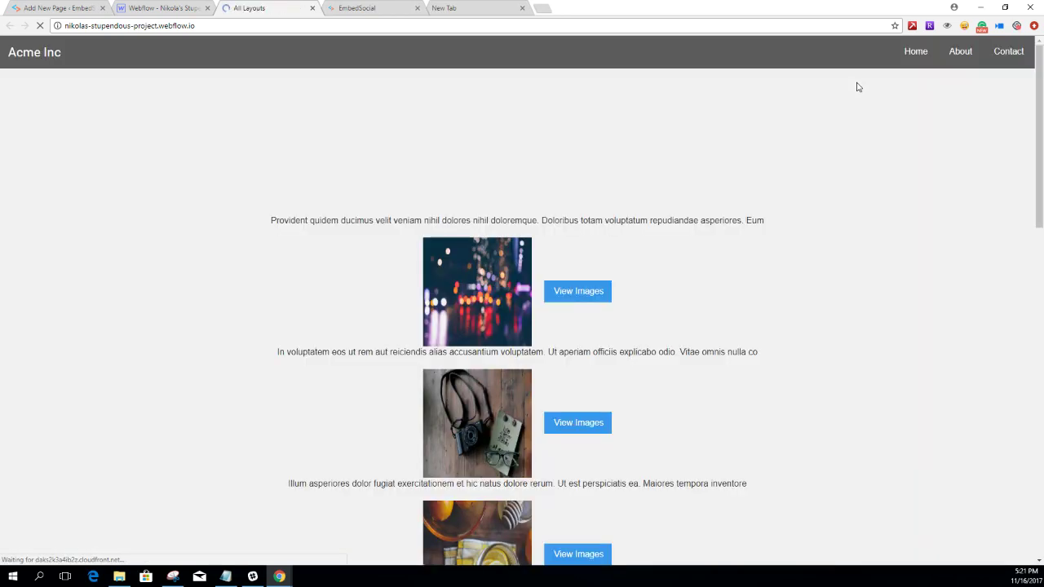
# - Scroll the live events list and open the Accusamus event's View Images page
pyautogui.scroll(-7, 221, 170)
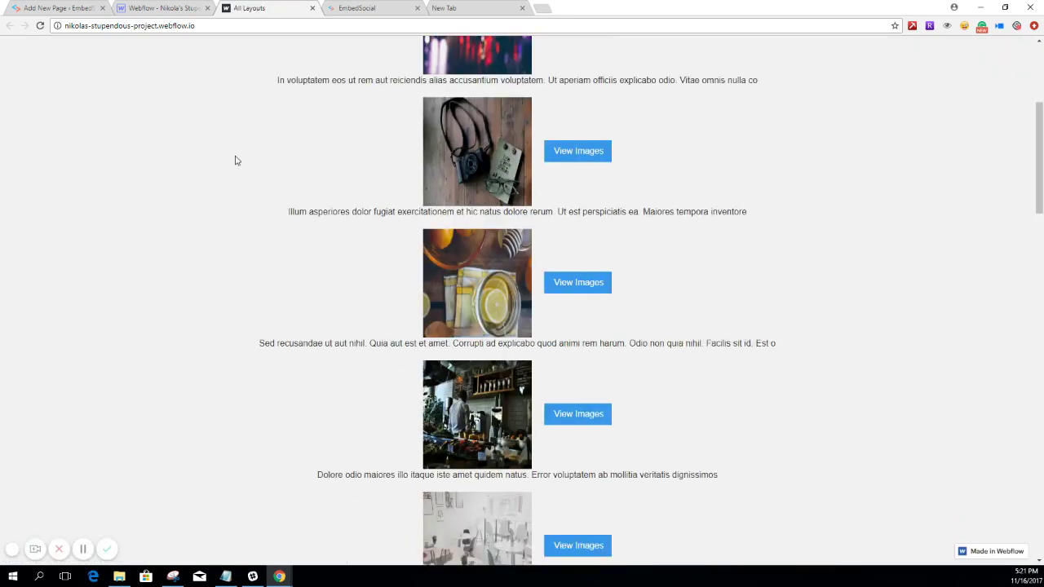
pyautogui.scroll(7, 252, 155)
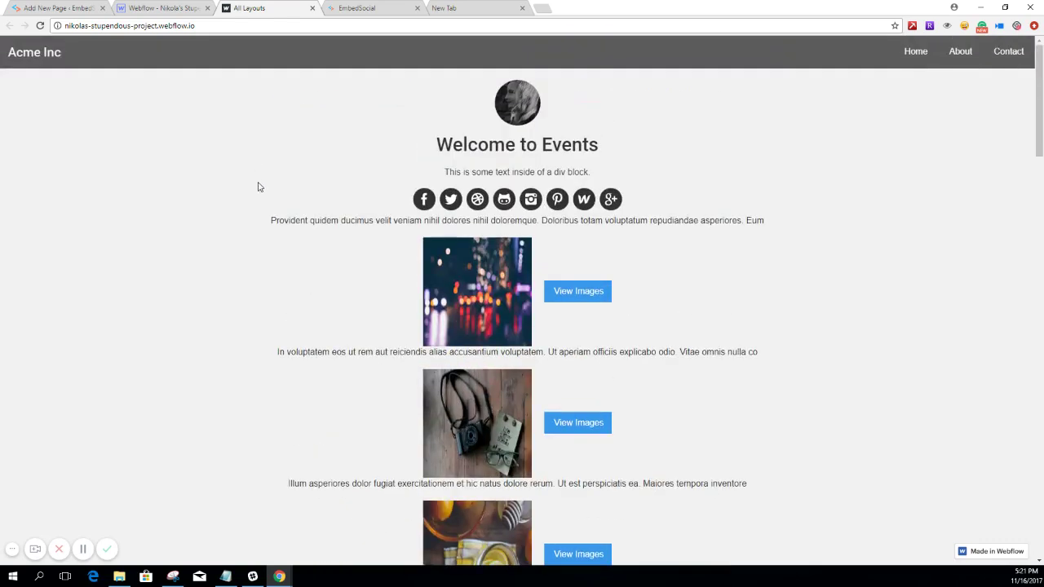
pyautogui.scroll(-3, 257, 187)
pyautogui.scroll(-3, 257, 200)
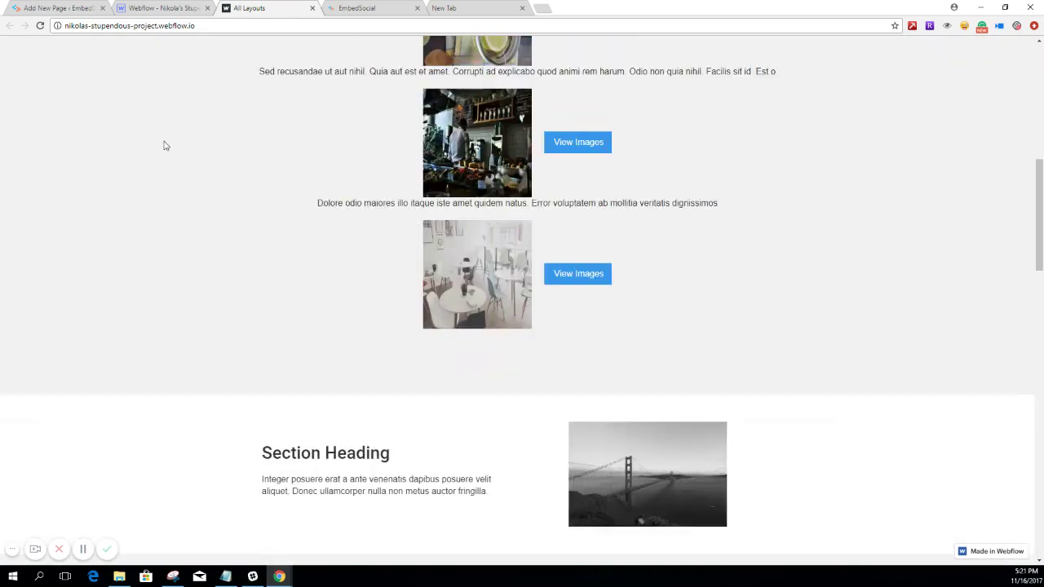
pyautogui.scroll(1, 303, 198)
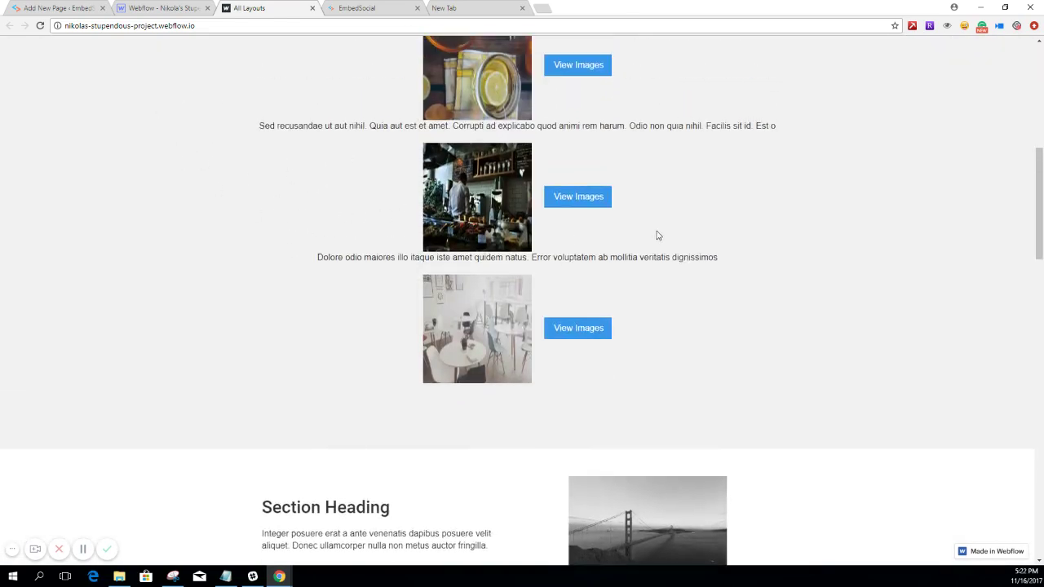
pyautogui.click(596, 207)
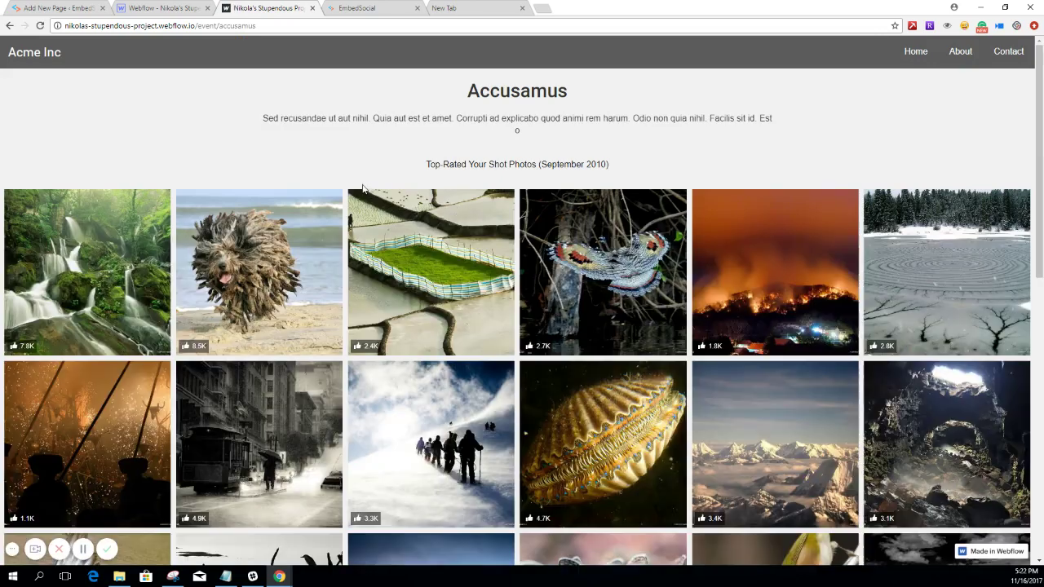
# - Scroll through the Accusamus event page's embedded Top-Rated Your Shot Photos (September 2010) album
pyautogui.scroll(-7, 403, 212)
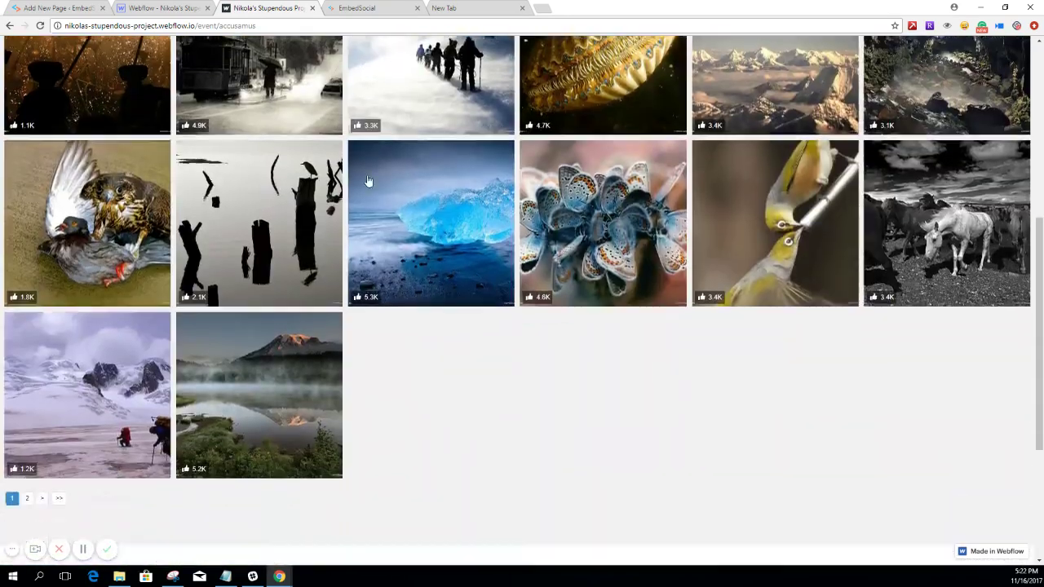
pyautogui.scroll(7, 403, 211)
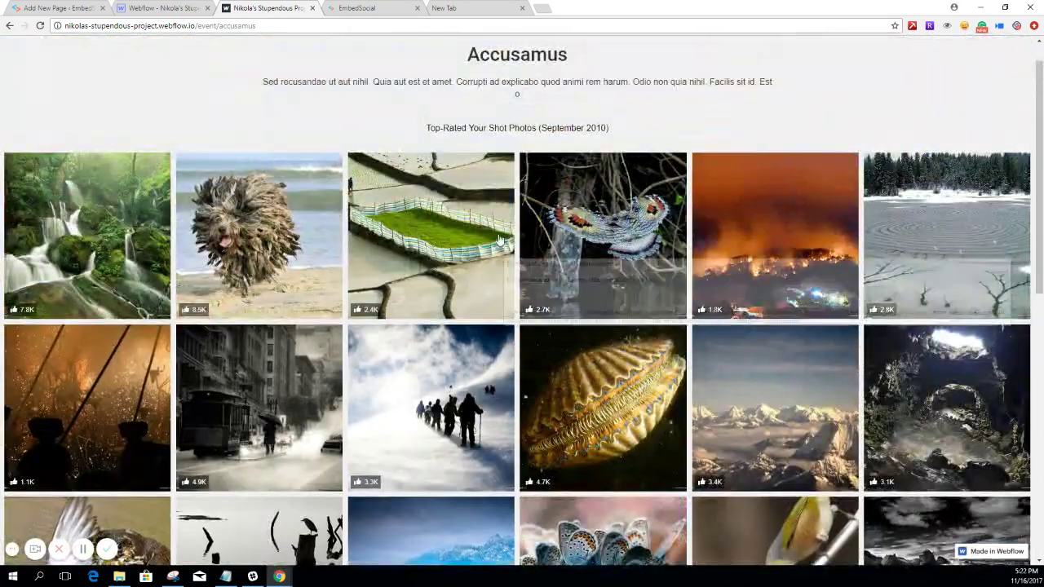
pyautogui.scroll(-3, 478, 243)
pyautogui.scroll(-1, 478, 243)
pyautogui.scroll(3, 410, 204)
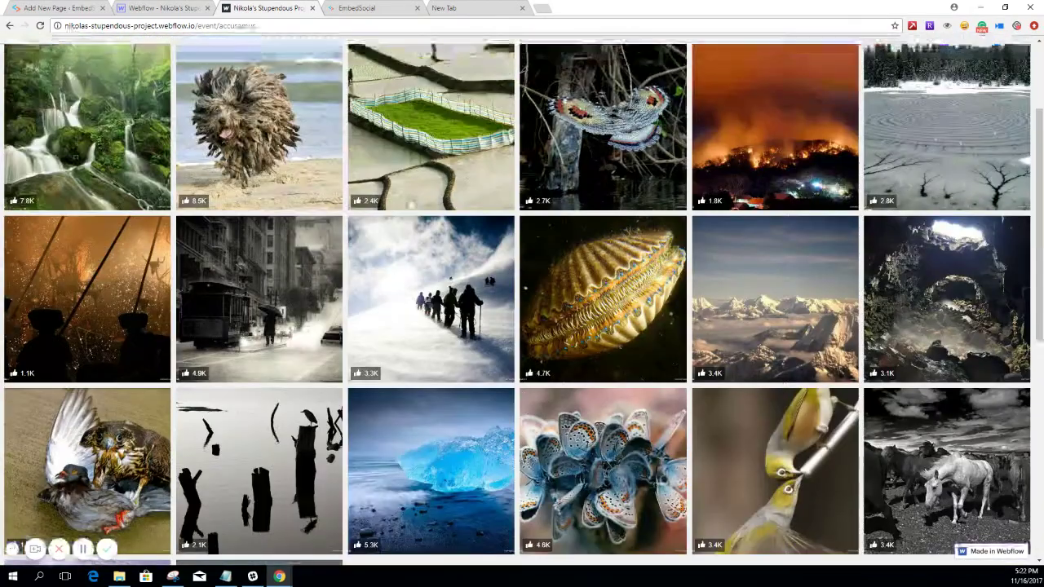
pyautogui.scroll(1, 411, 204)
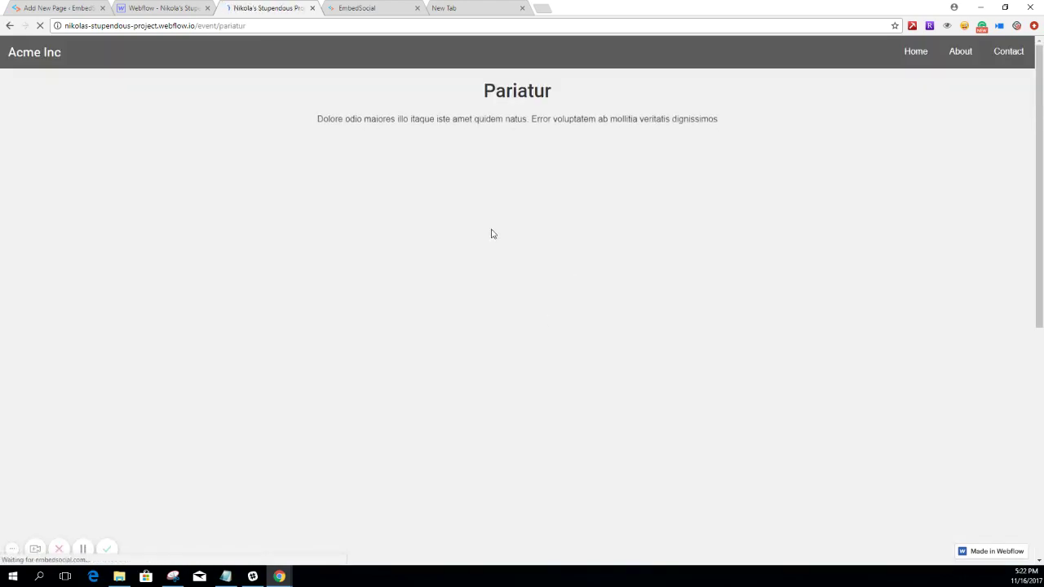
# - Scroll through the Pariatur page's embedded Top-Rated Your Shot Photos (April 2011) album grid
pyautogui.scroll(-3, 422, 168)
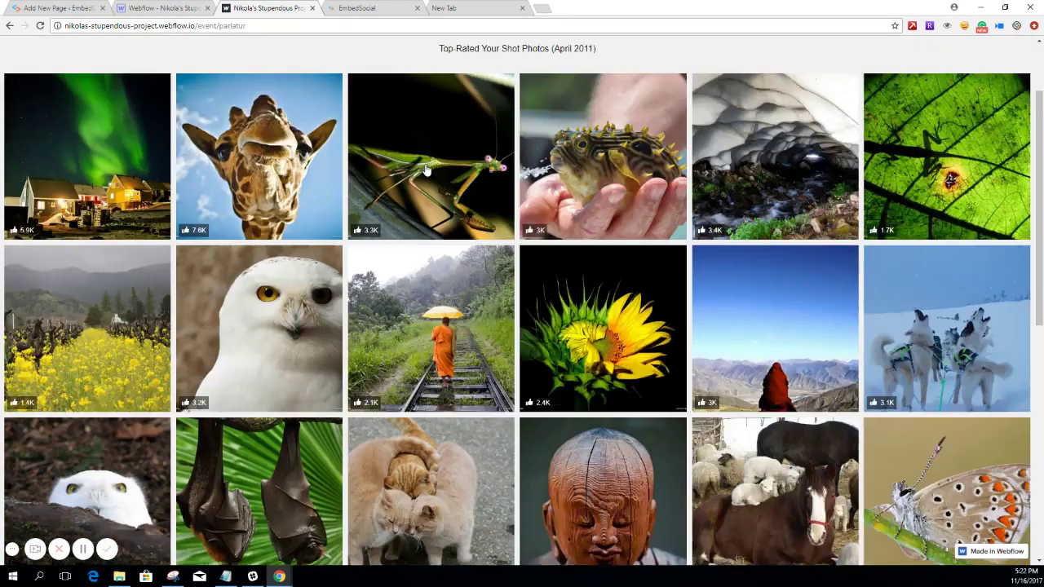
pyautogui.scroll(3, 490, 276)
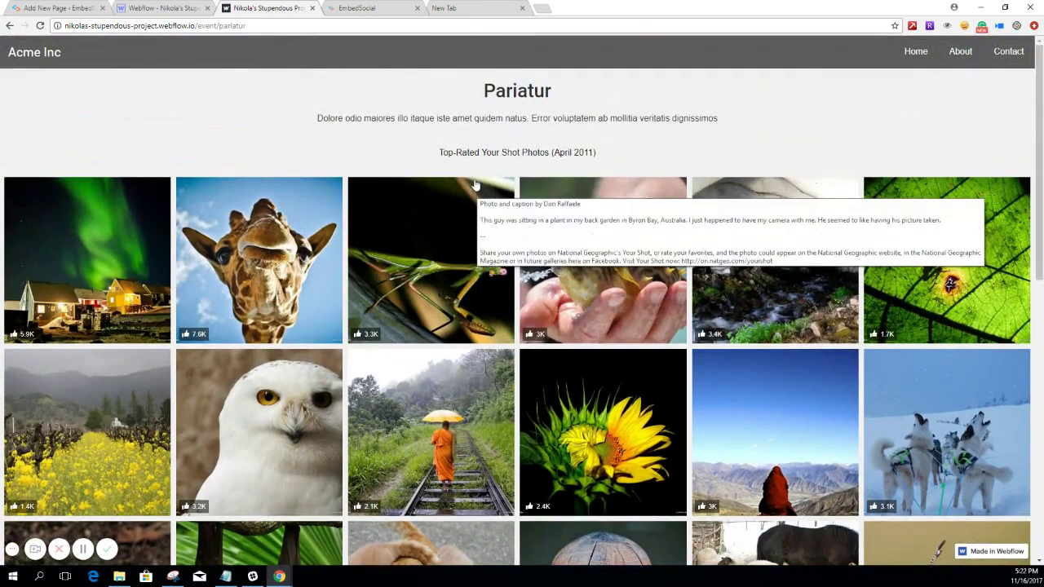
pyautogui.scroll(-7, 401, 228)
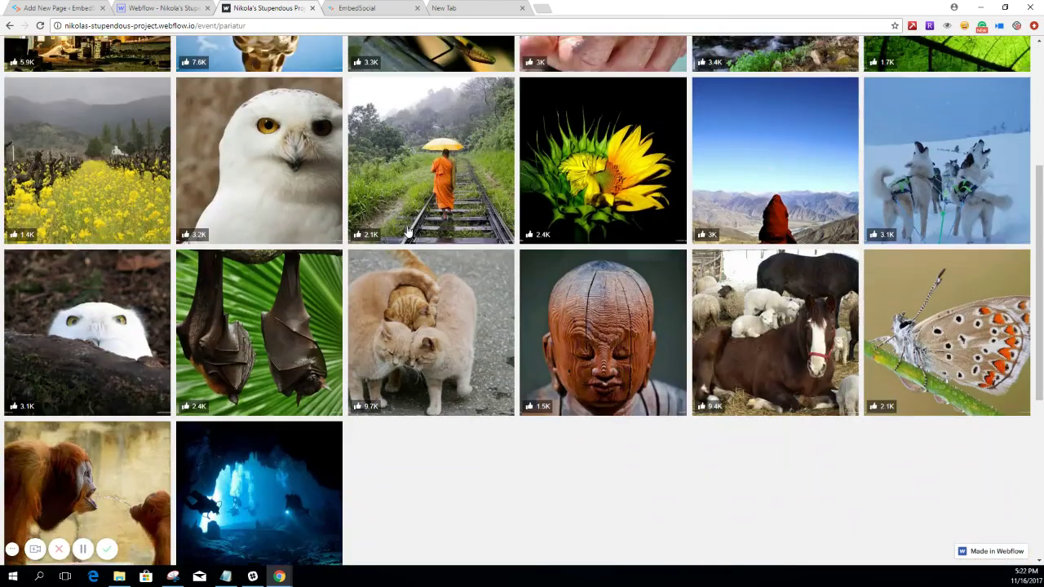
pyautogui.scroll(3, 345, 269)
pyautogui.scroll(5, 462, 281)
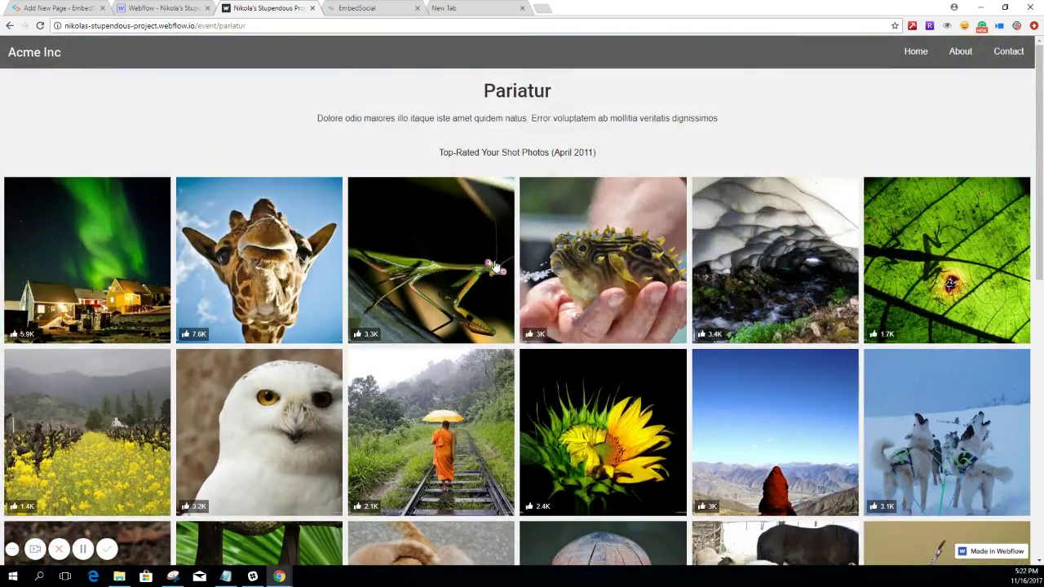
pyautogui.moveTo(459, 265)
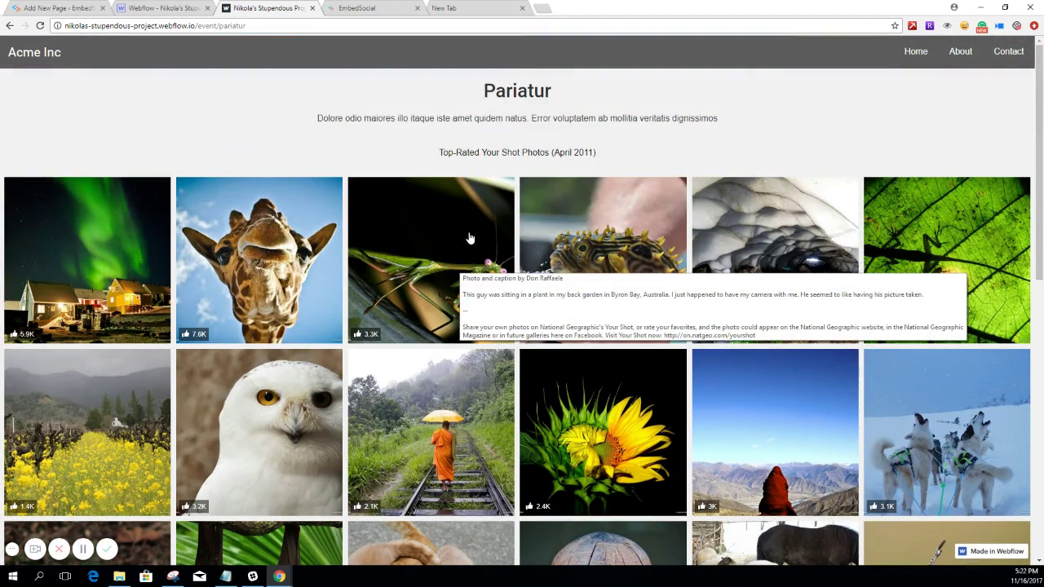